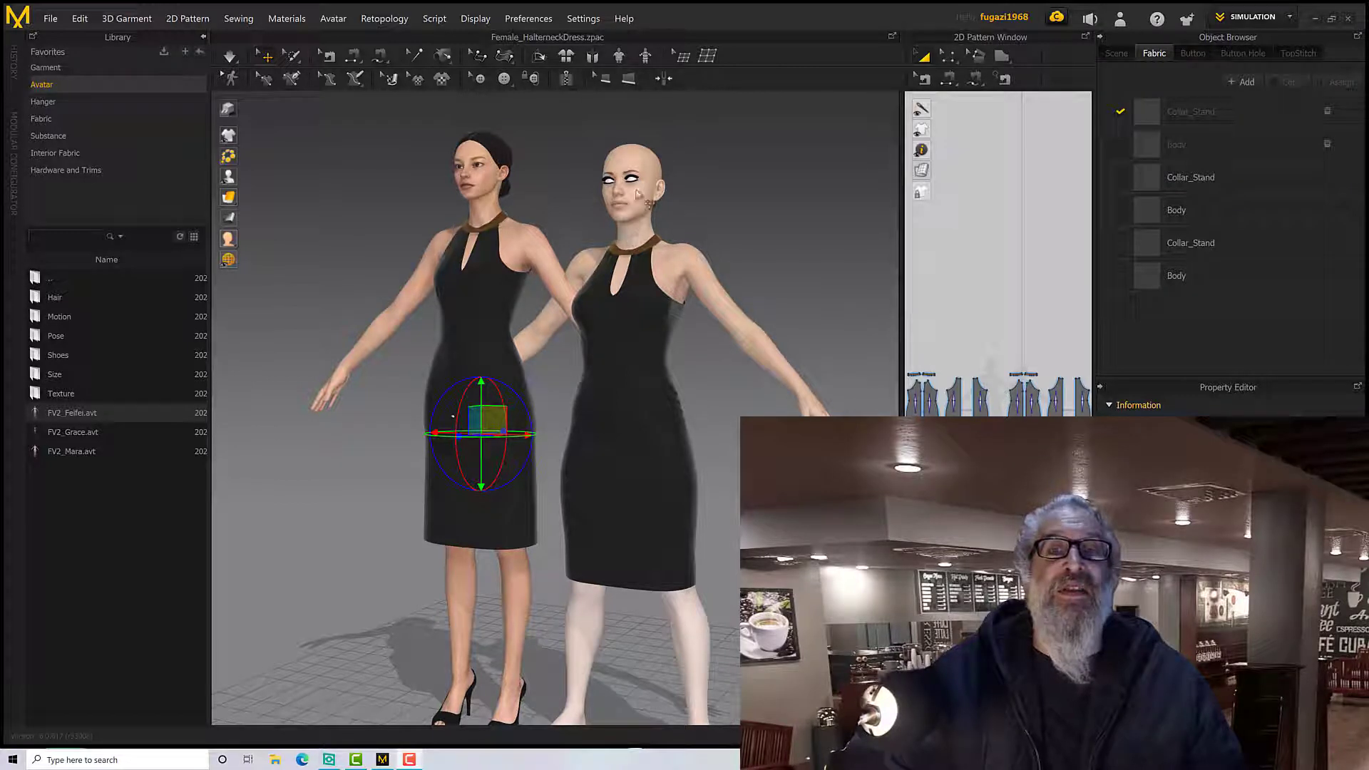
scroll(581, 284, "up", 2)
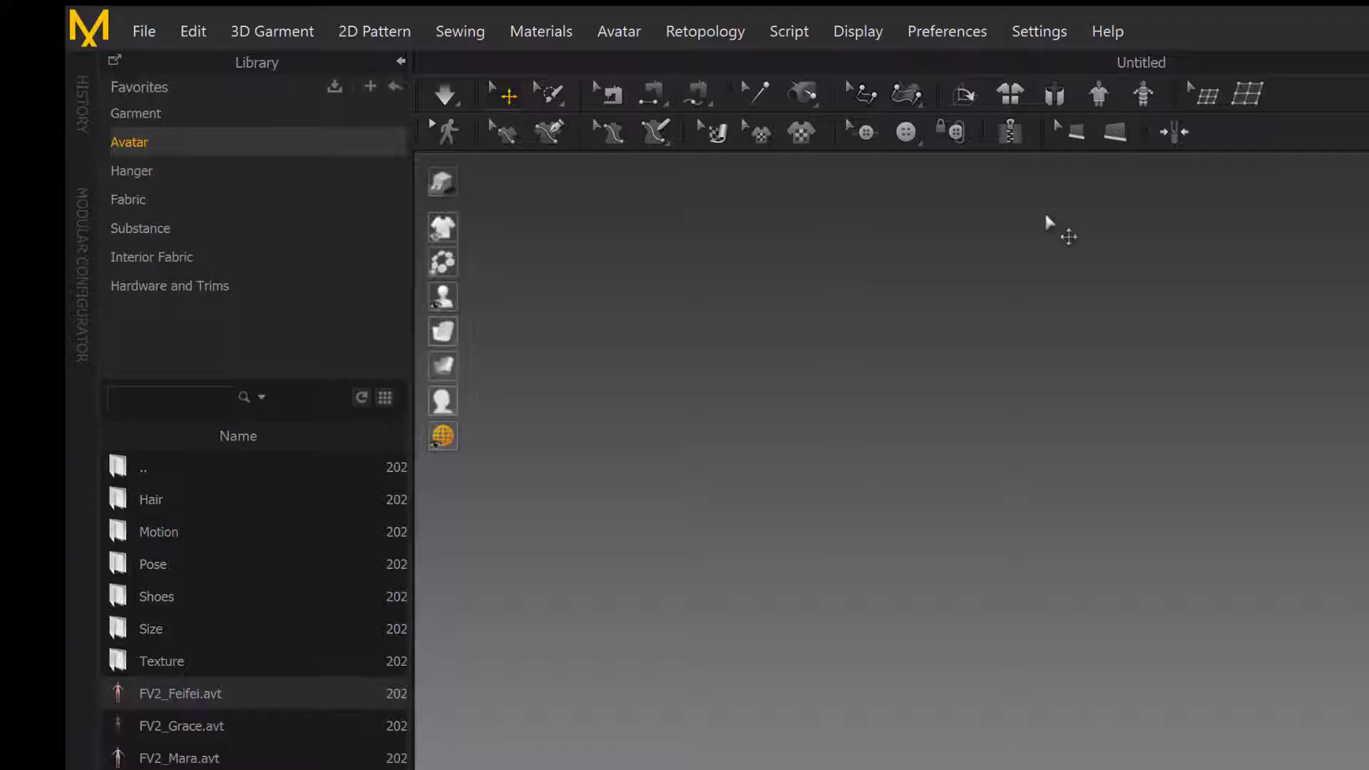
Import gf81.obj as an avatar with its scale set to m.
left_click(144, 31)
mouse_move(212, 234)
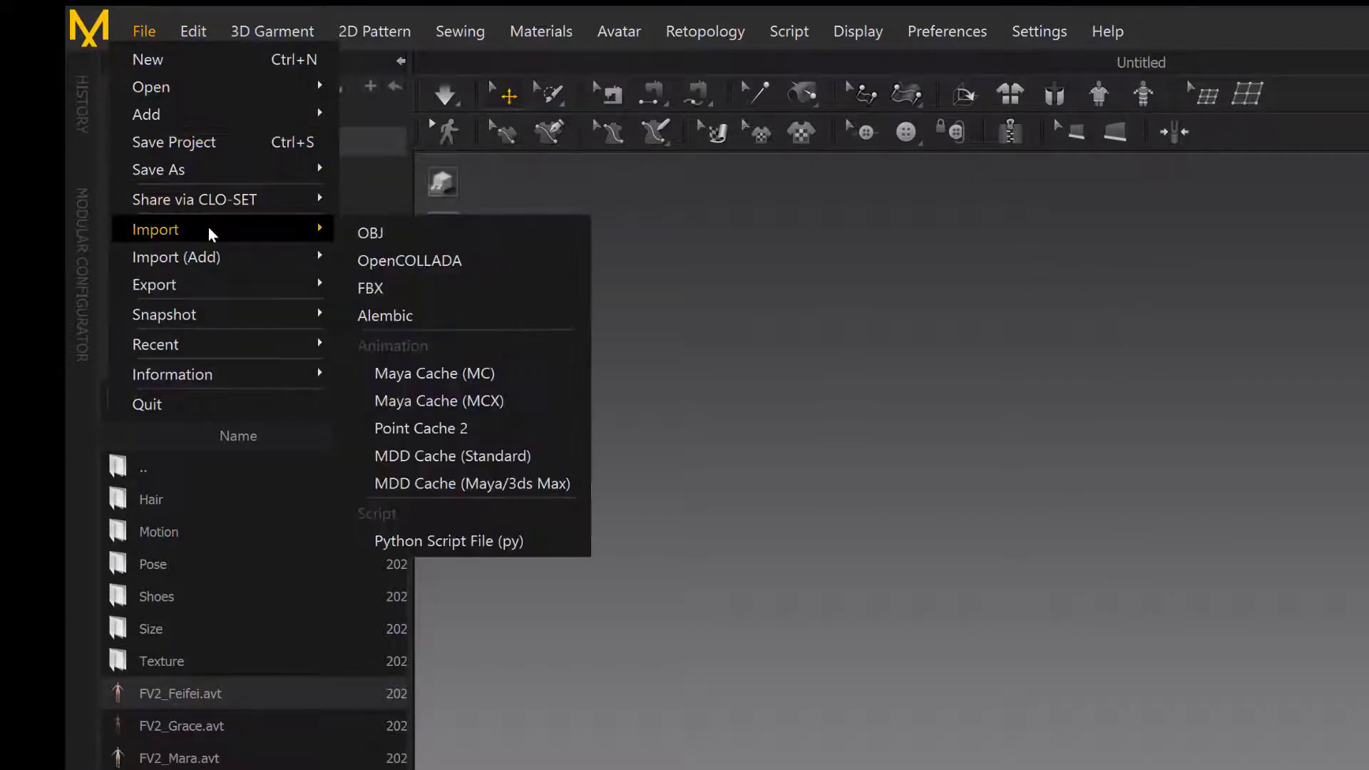
left_click(382, 239)
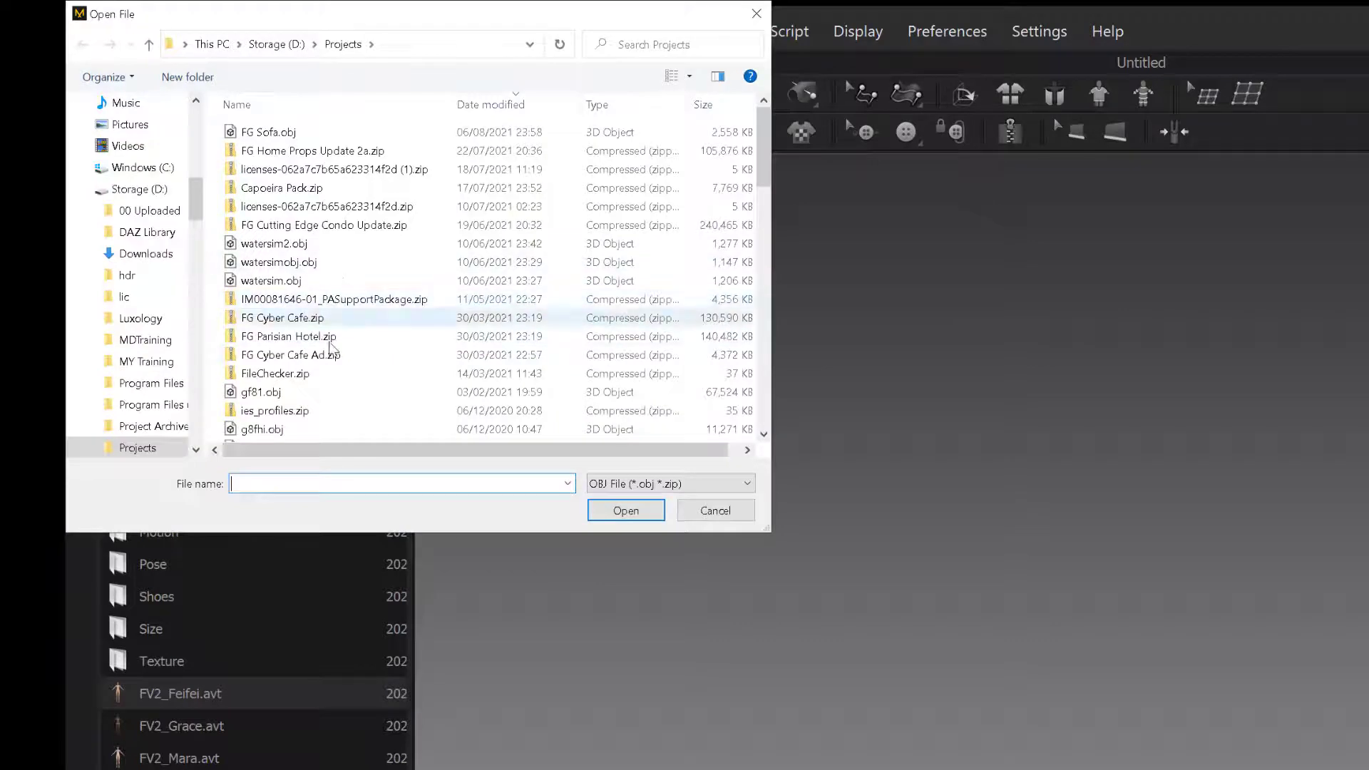
double_click(292, 394)
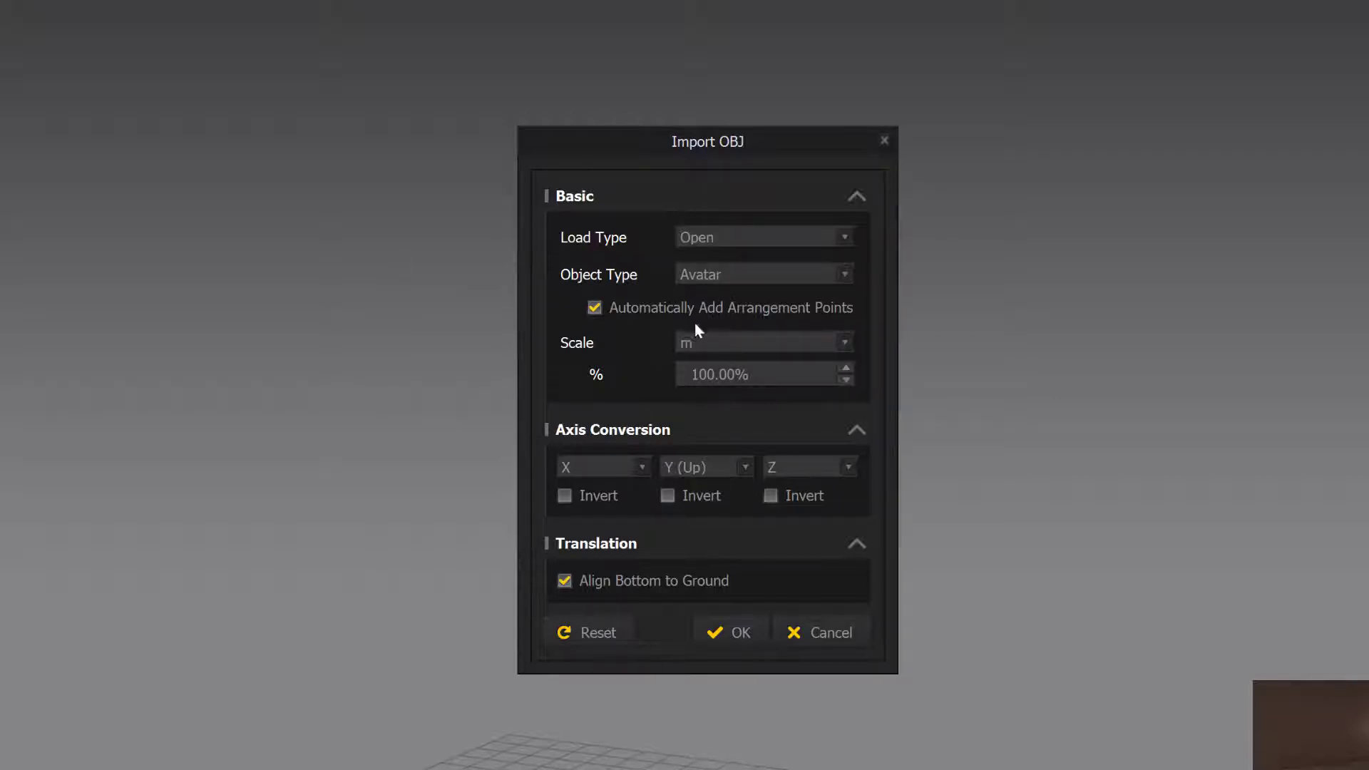
left_click(697, 341)
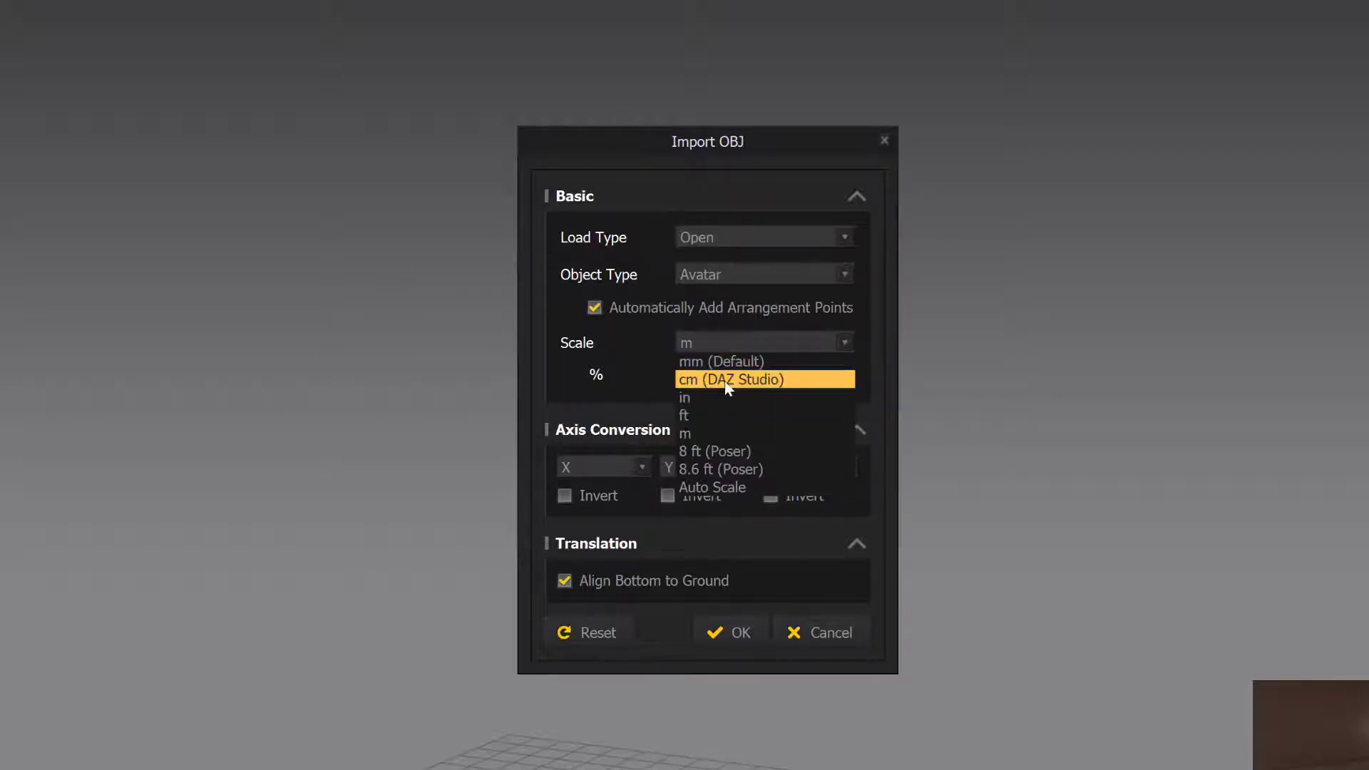
left_click(712, 428)
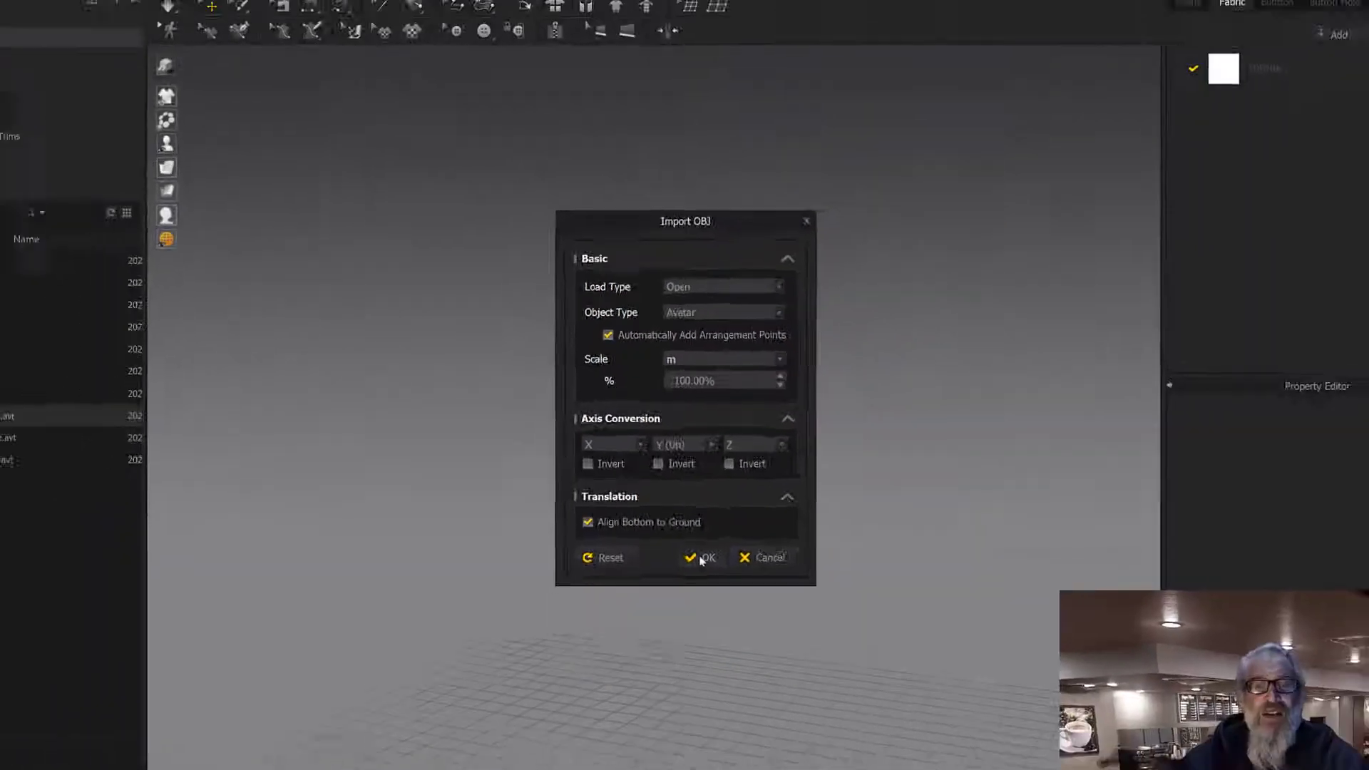
left_click(727, 631)
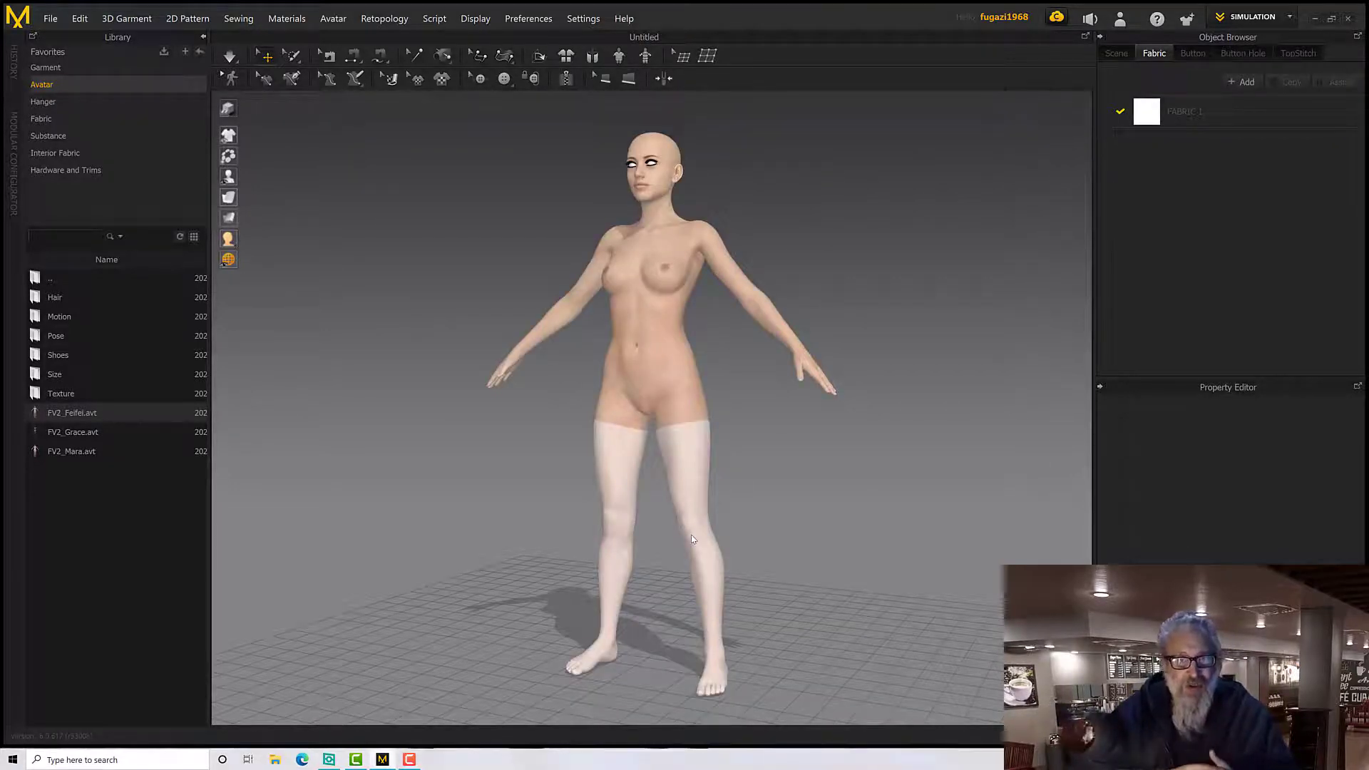
Hide the avatar's skin texture and show the figure from the front.
left_click(235, 238)
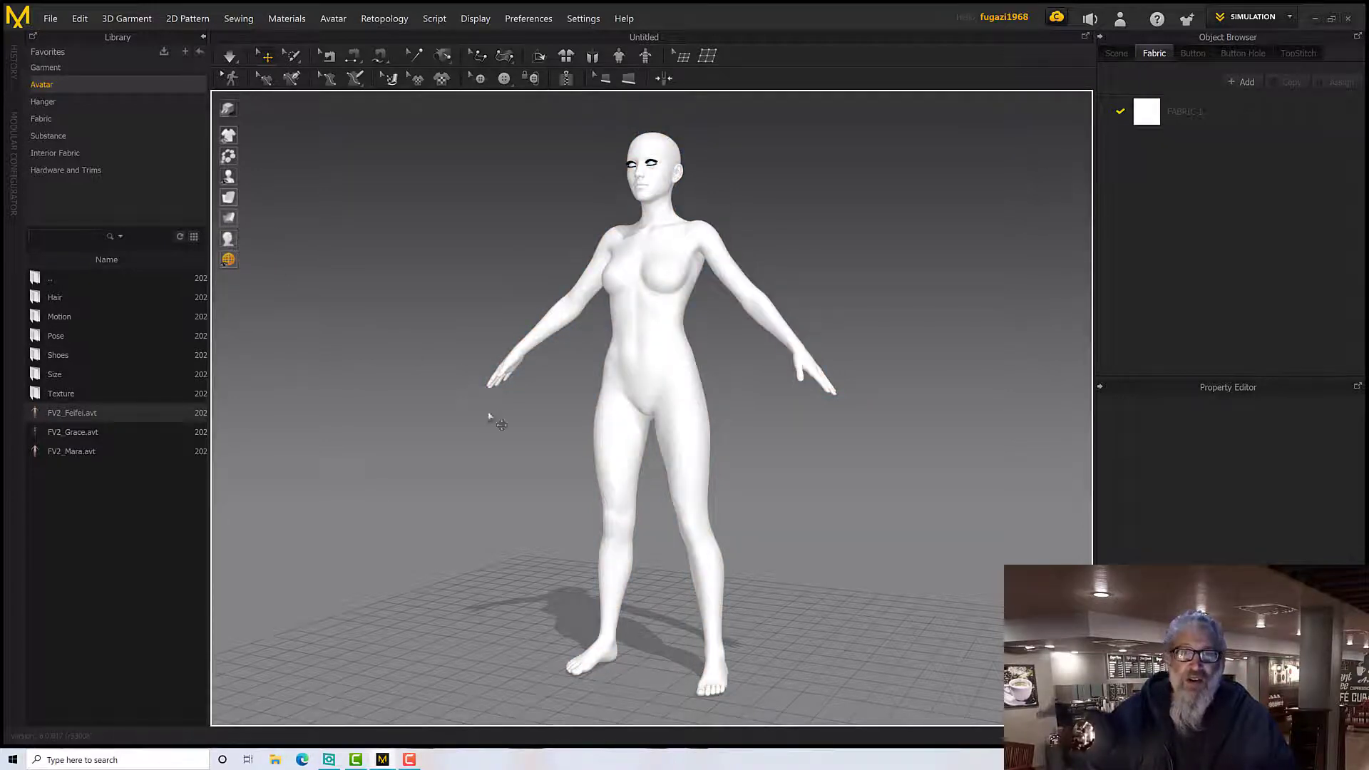
key("2")
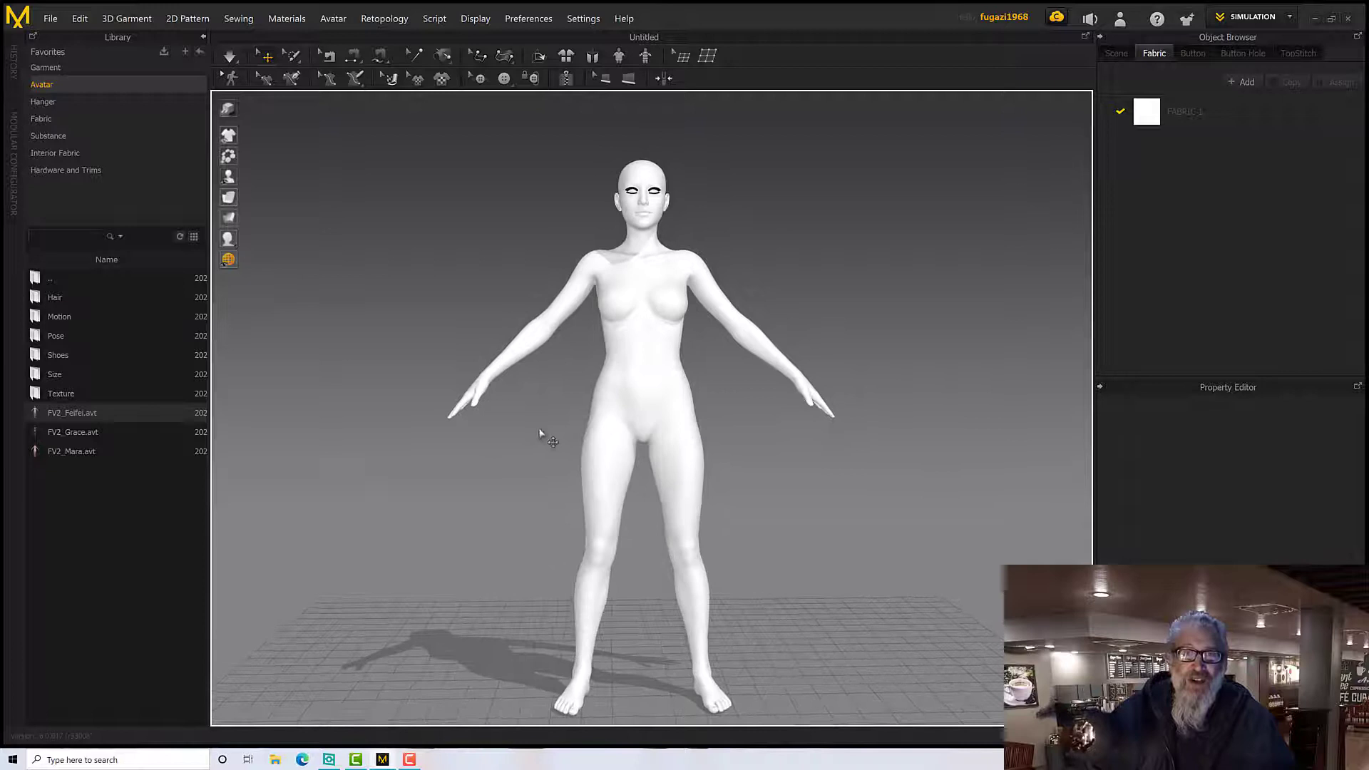
right_click(804, 240)
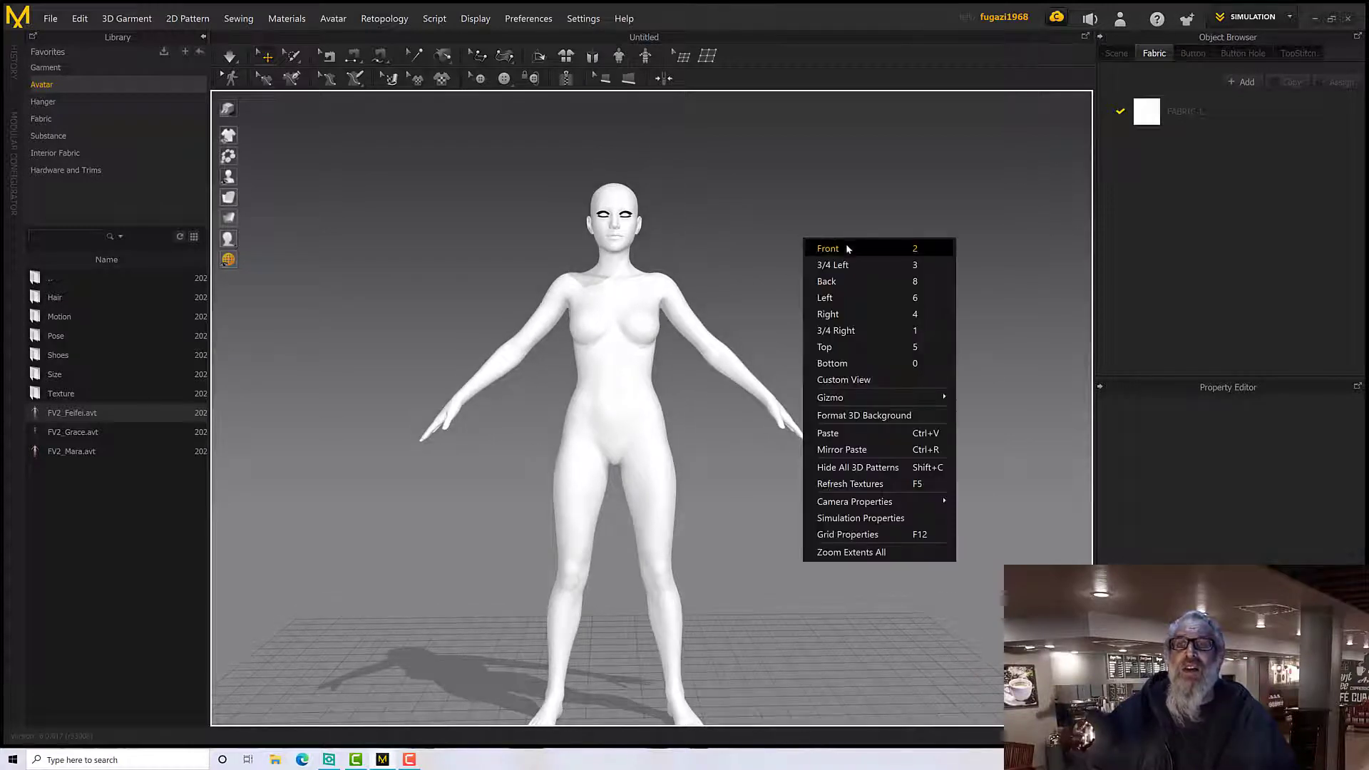
left_click(849, 248)
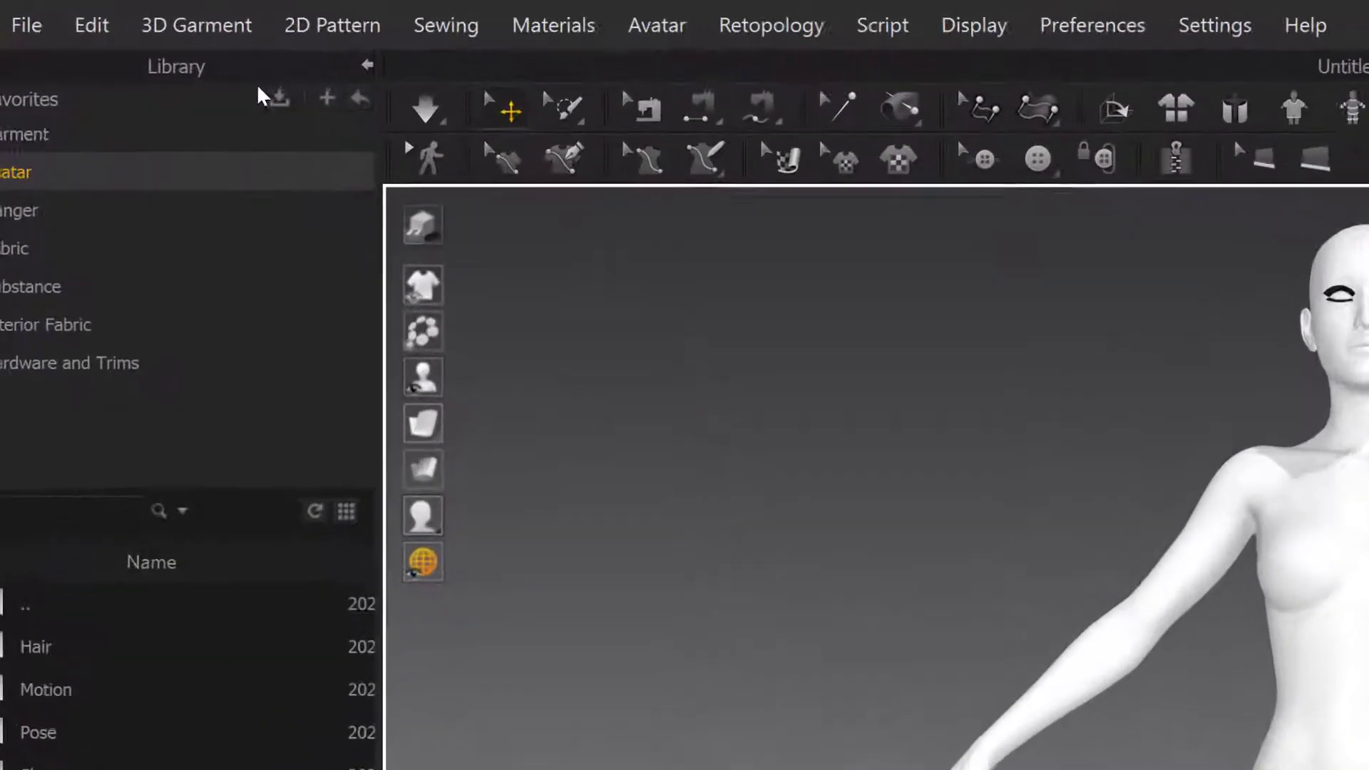
Start creating a fitting suit and draw its Upper Neck reference line with three points across the avatar's neck.
left_click(219, 27)
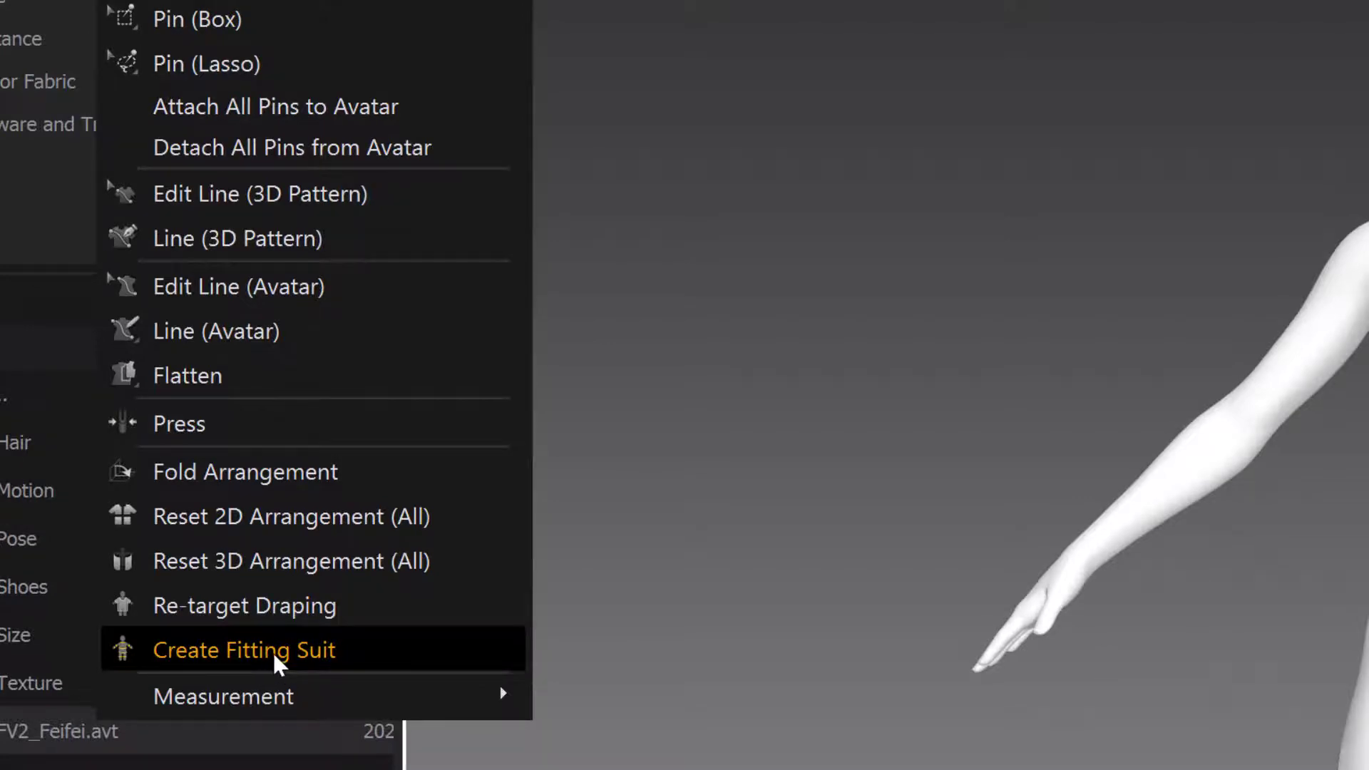
left_click(276, 664)
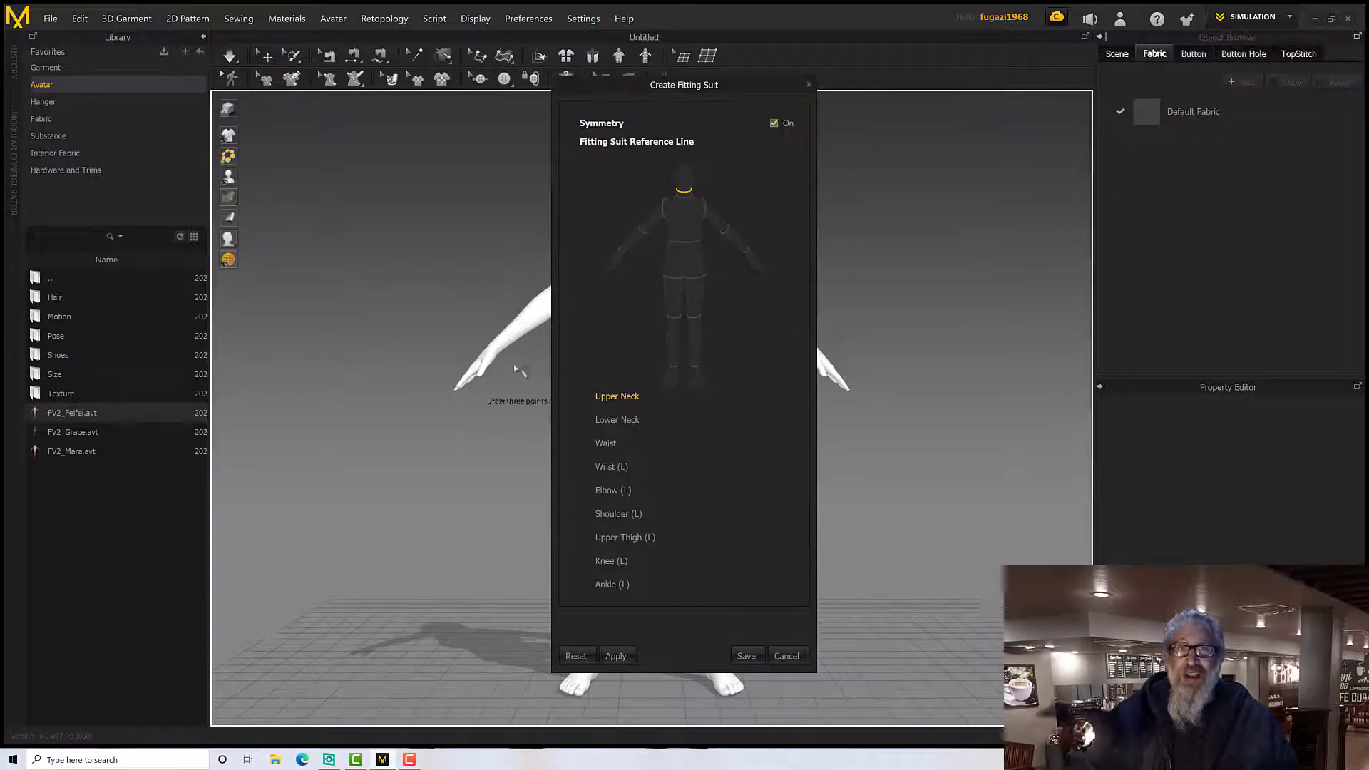
left_click_drag(682, 85, 933, 94)
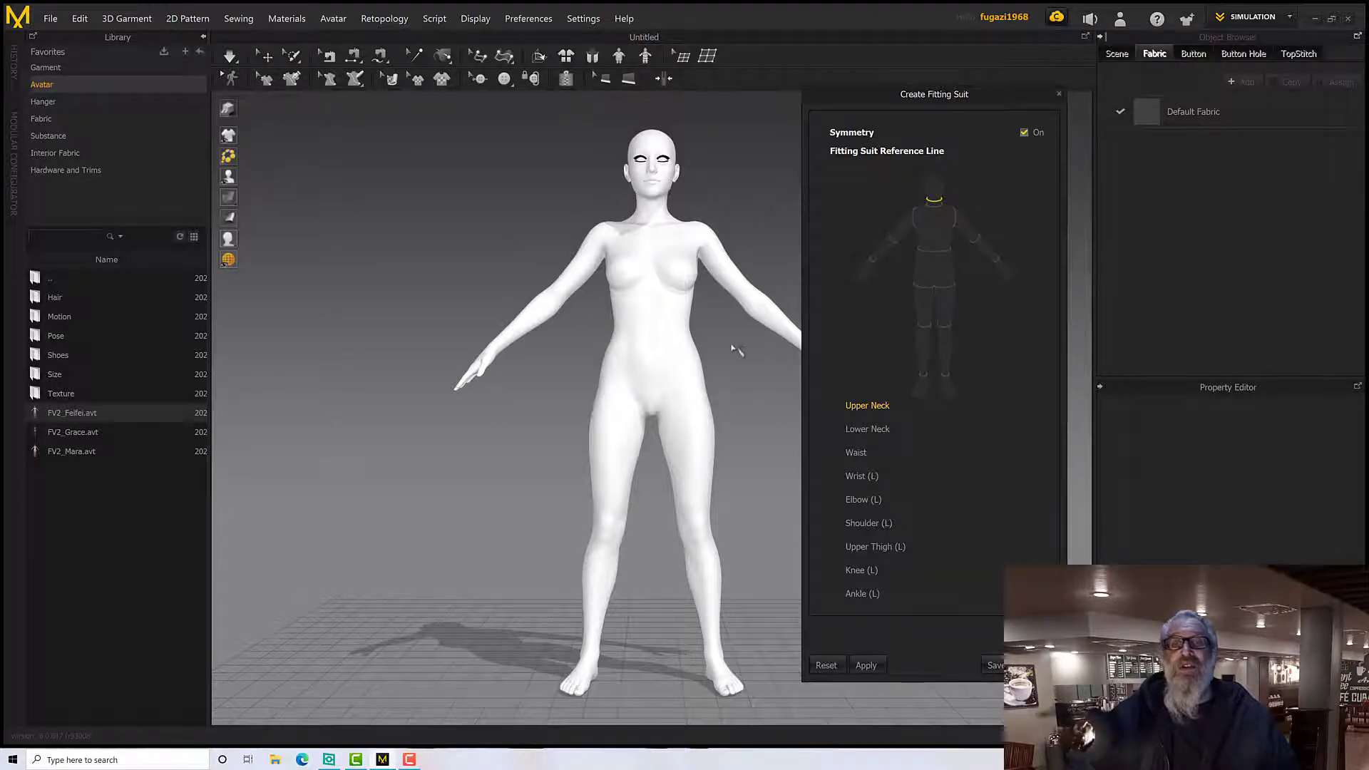
scroll(679, 262, "down", 3)
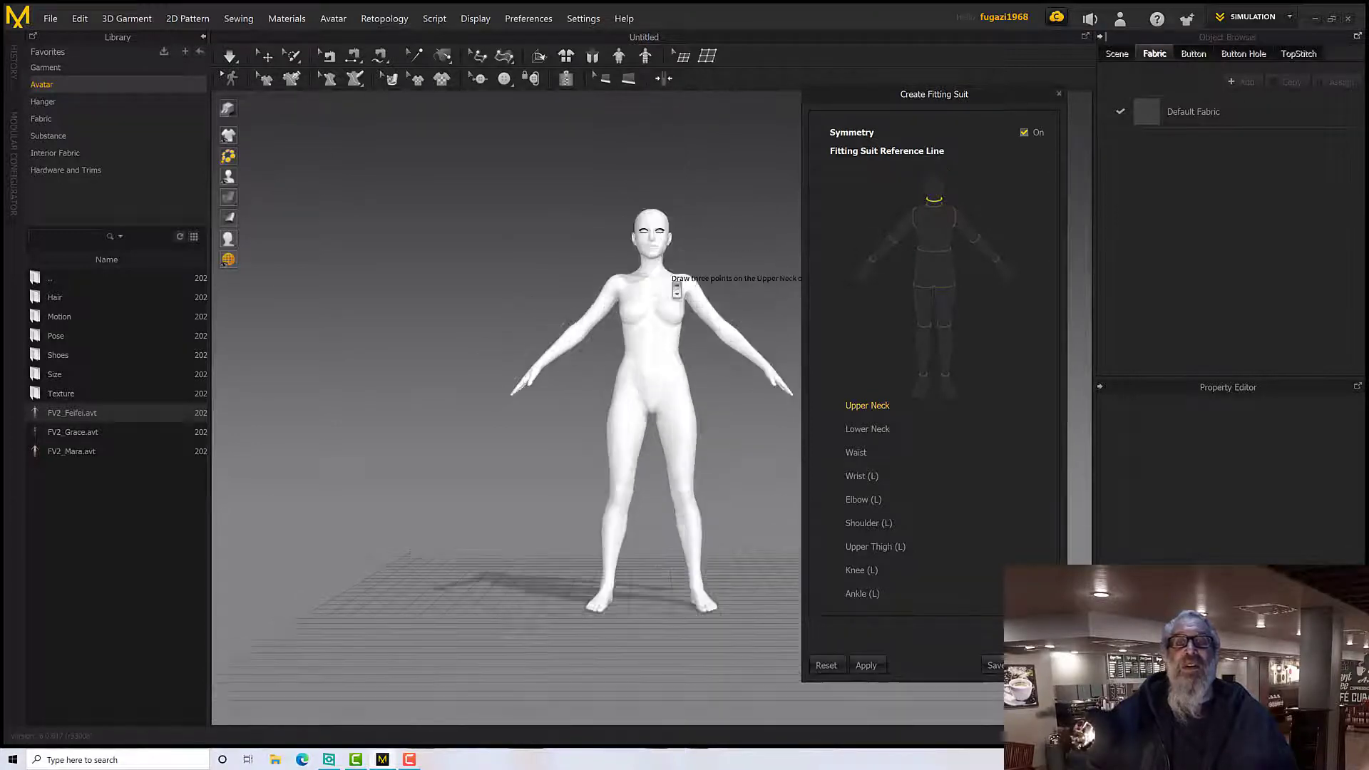
scroll(670, 268, "up", 5)
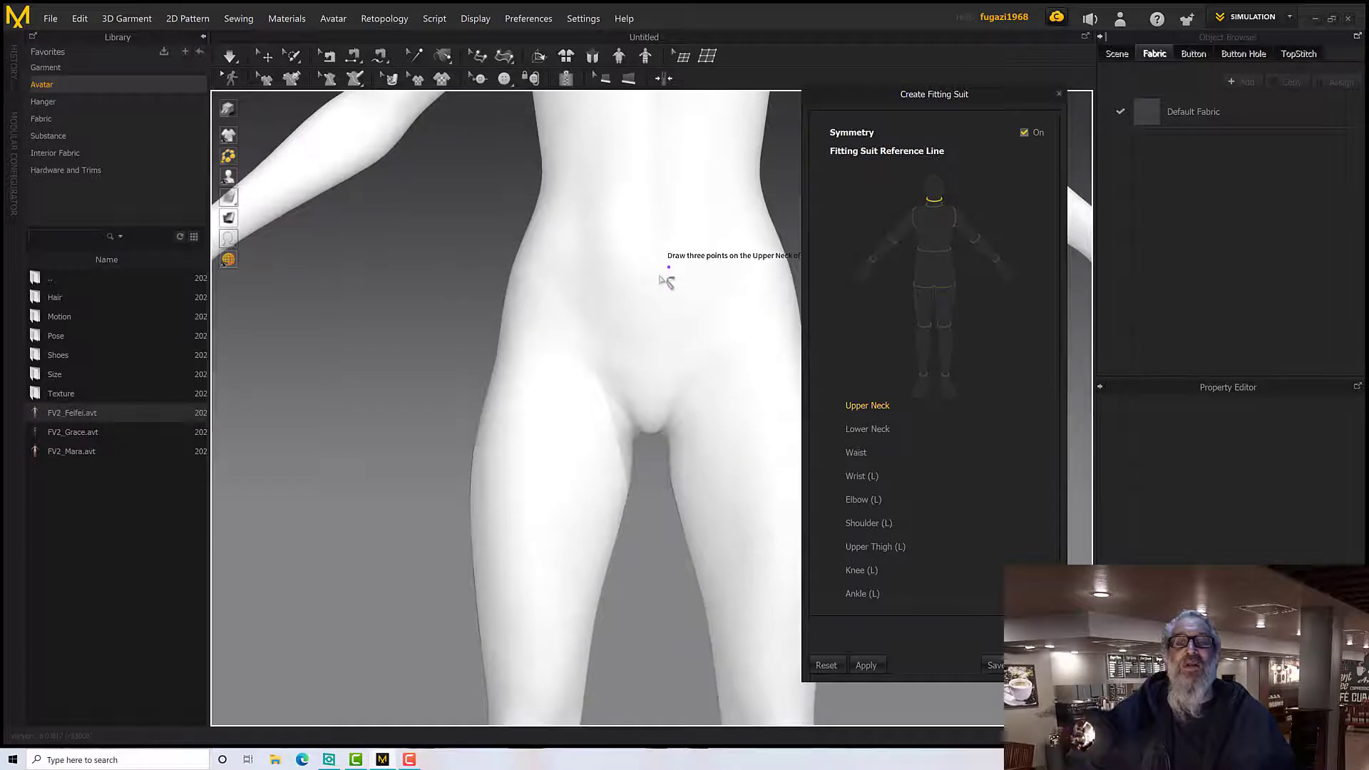
scroll(667, 257, "down", 2)
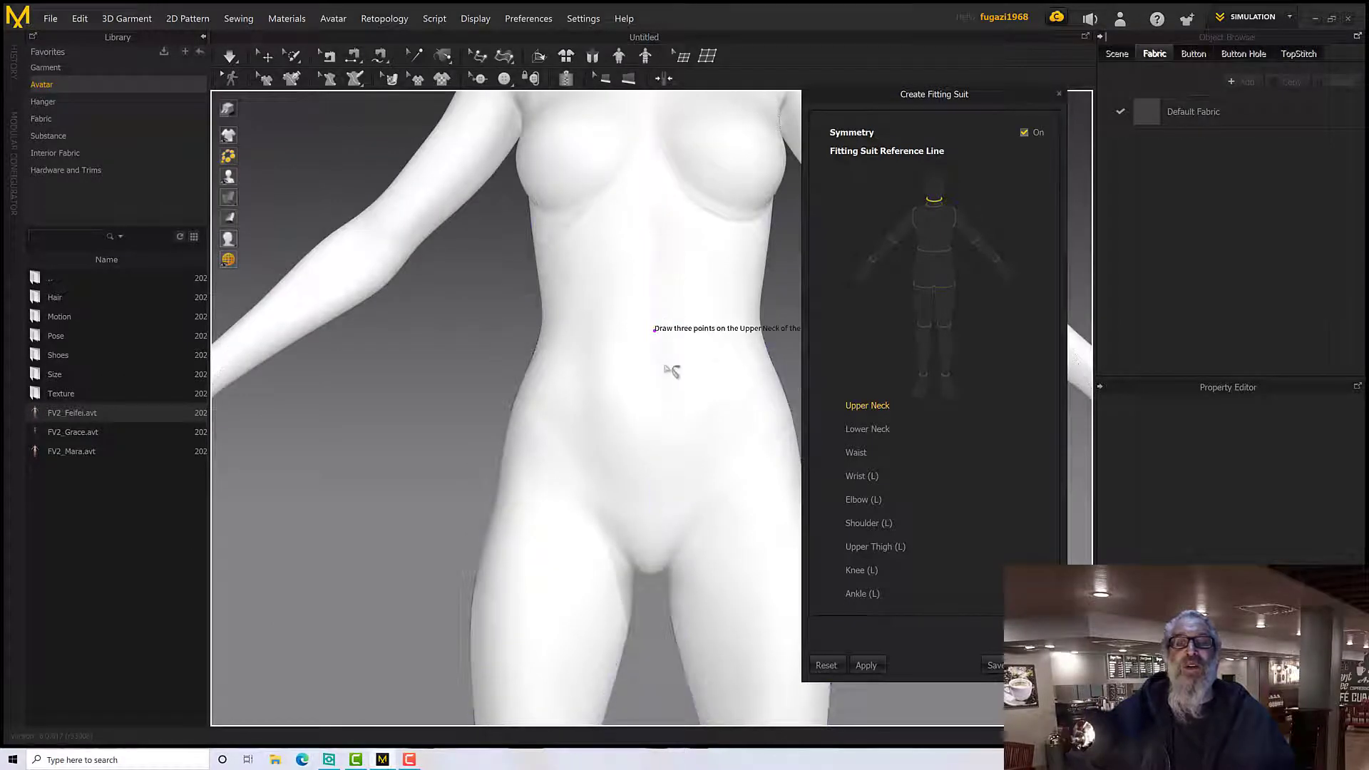
middle_click_drag(670, 266, 670, 308)
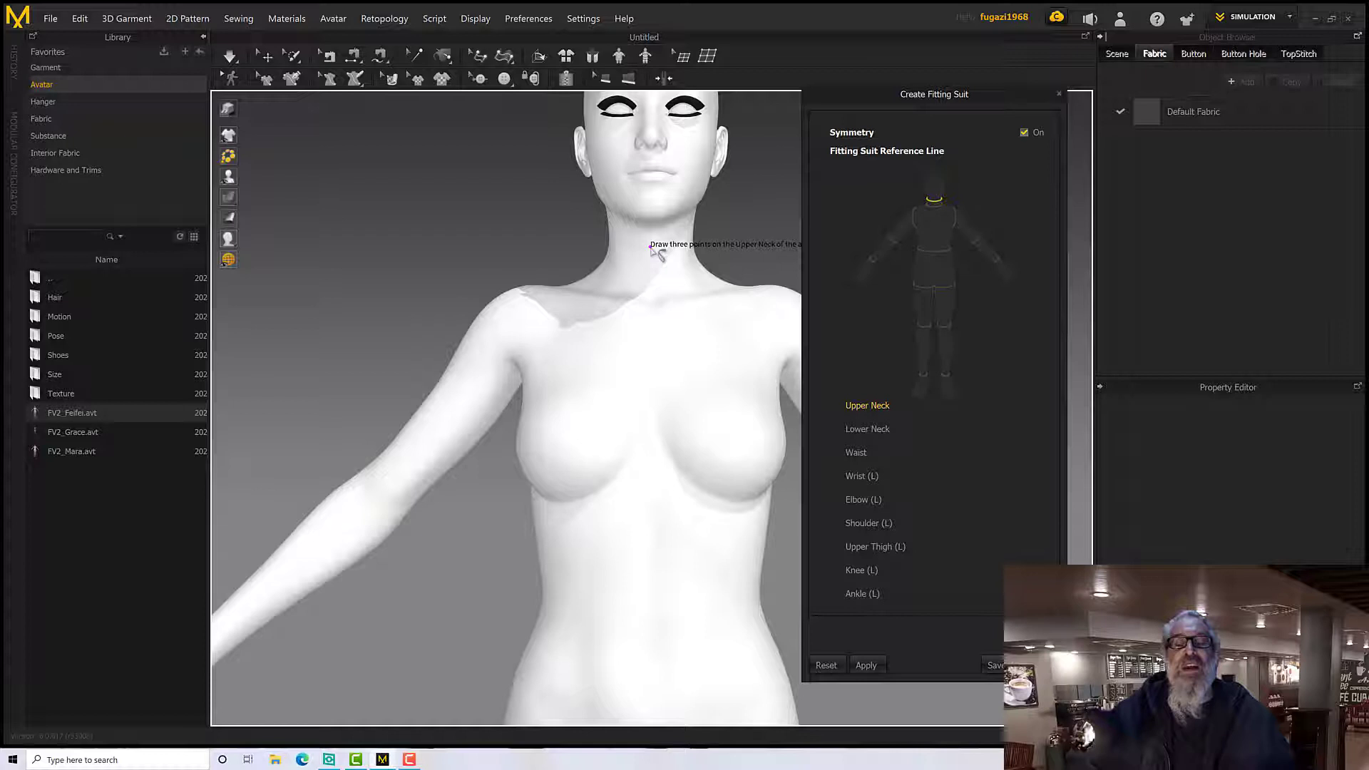
left_click(650, 246)
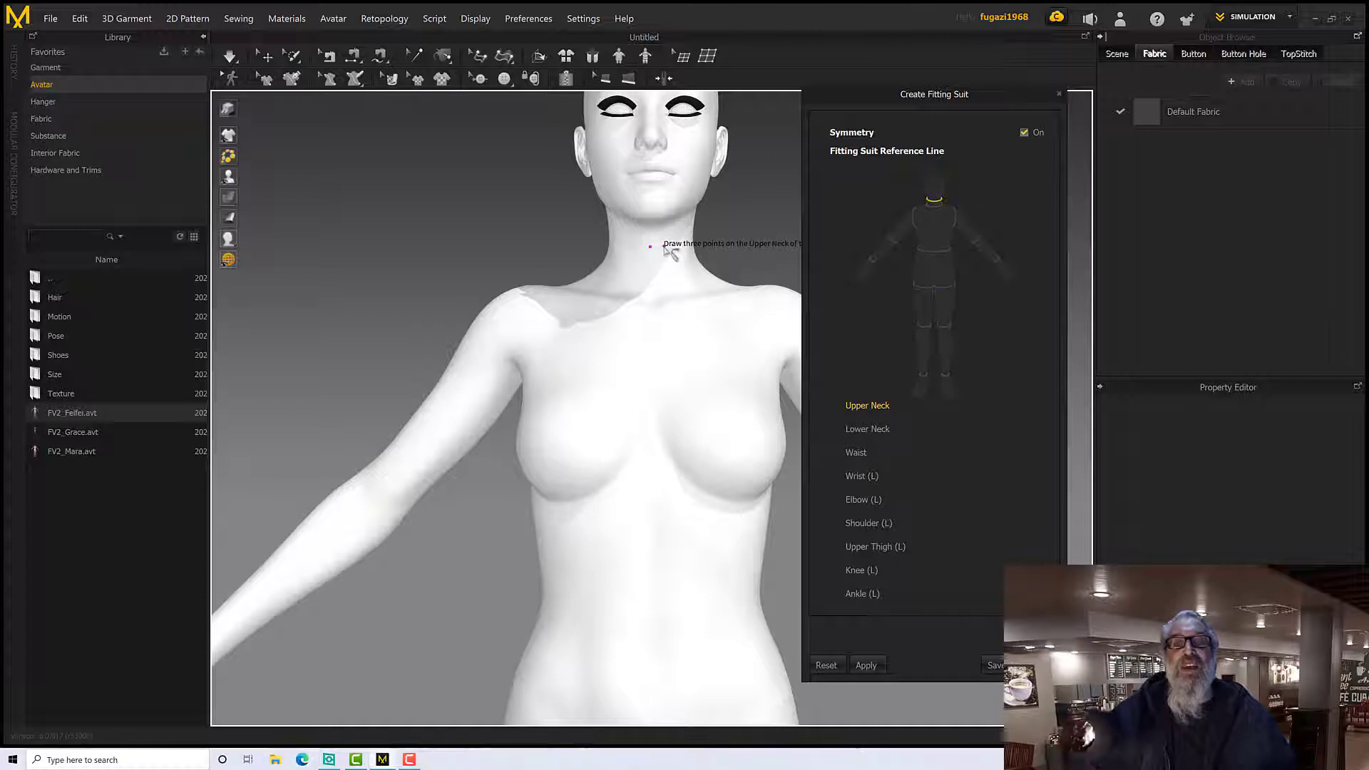
left_click(667, 247)
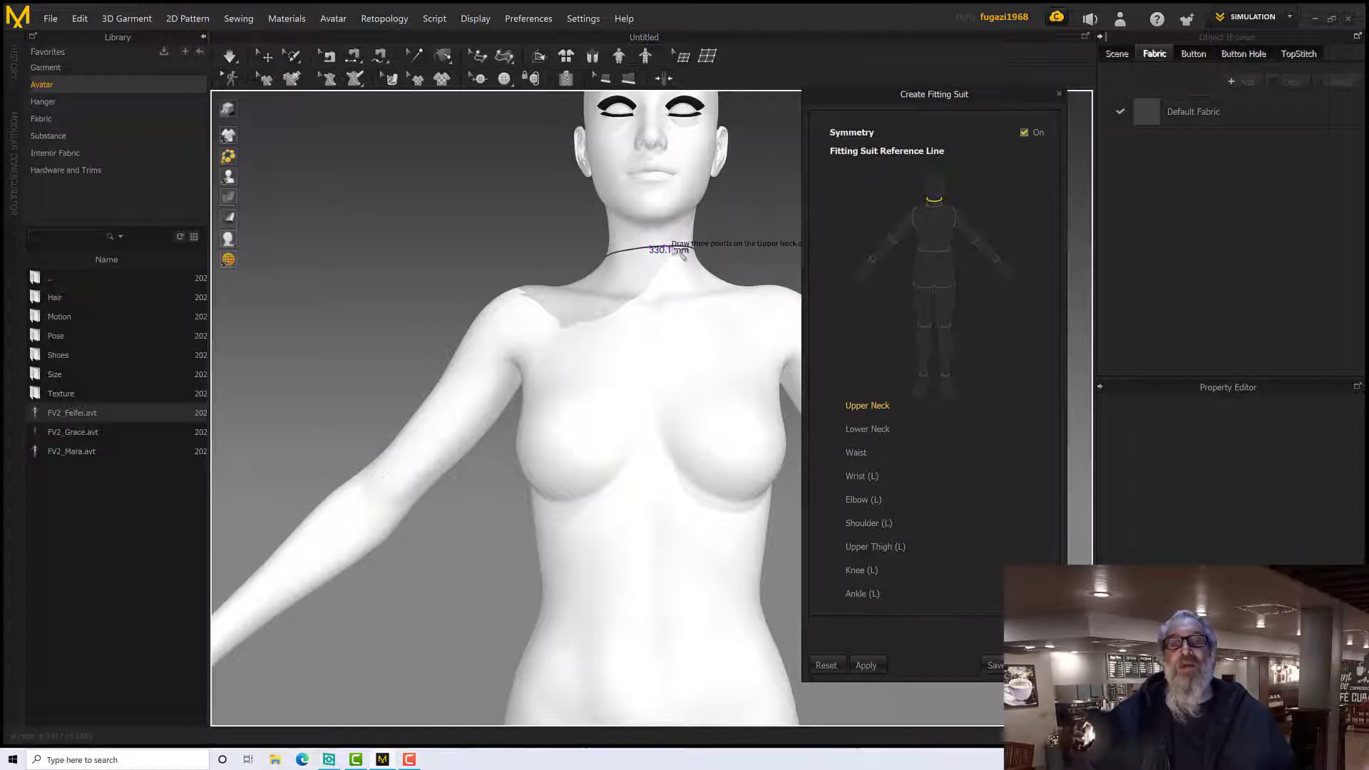
left_click(673, 246)
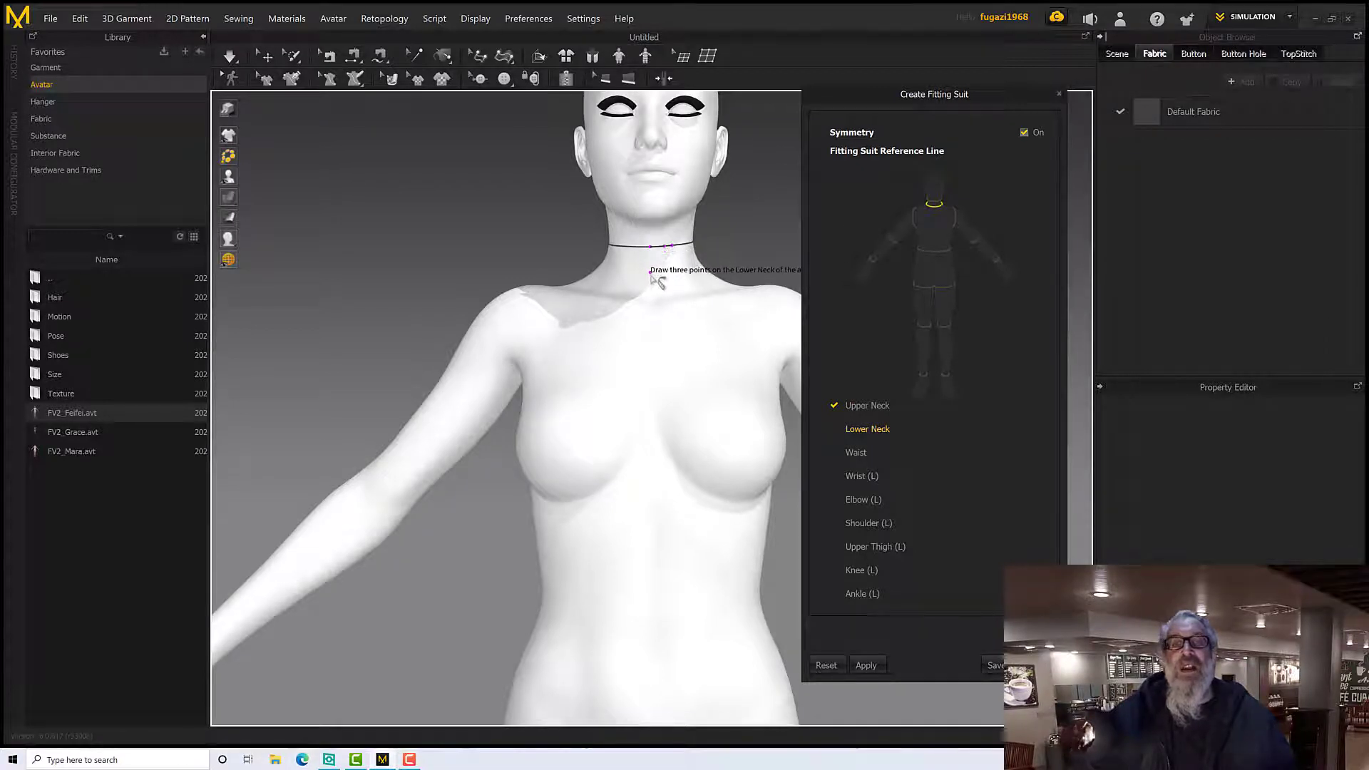
Draw the Lower Neck reference line at the base of the neck and the Waist line across the torso, using three points each.
left_click(650, 274)
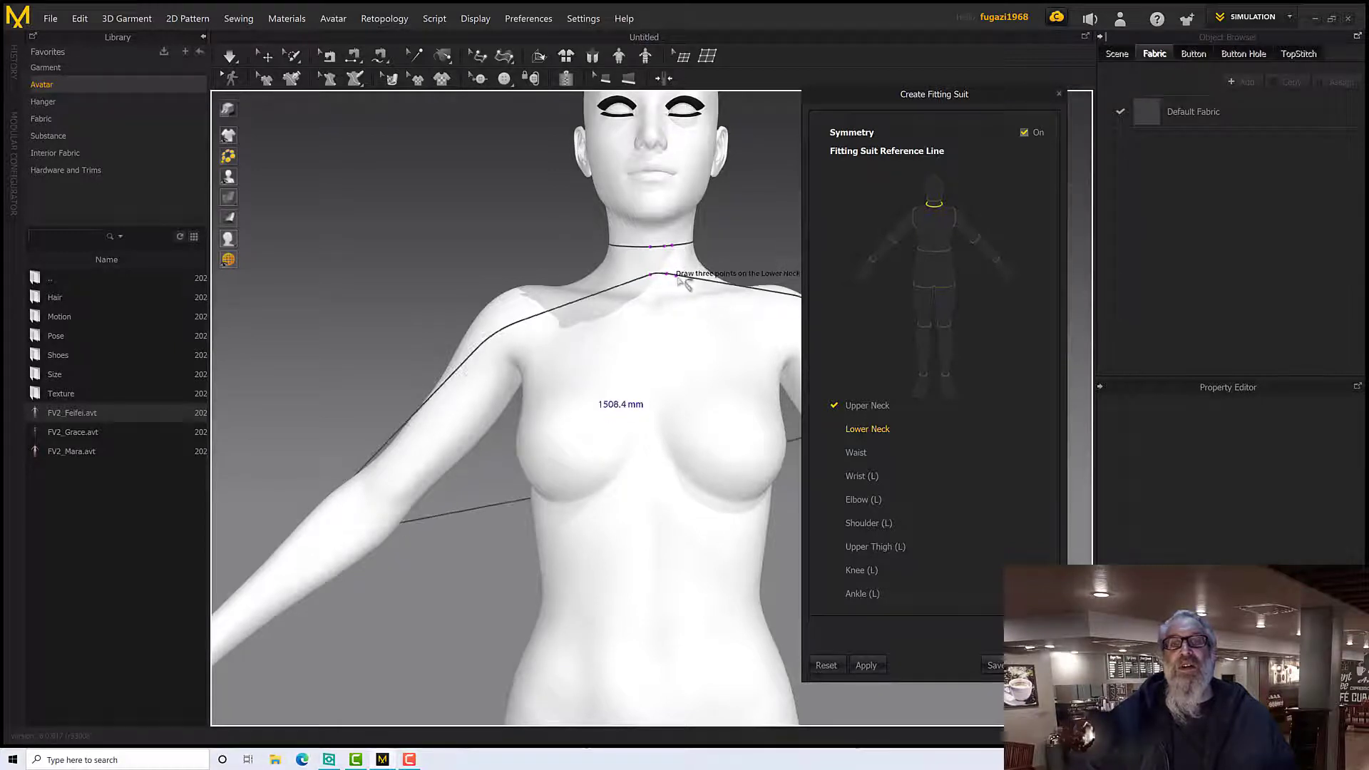
left_click(679, 273)
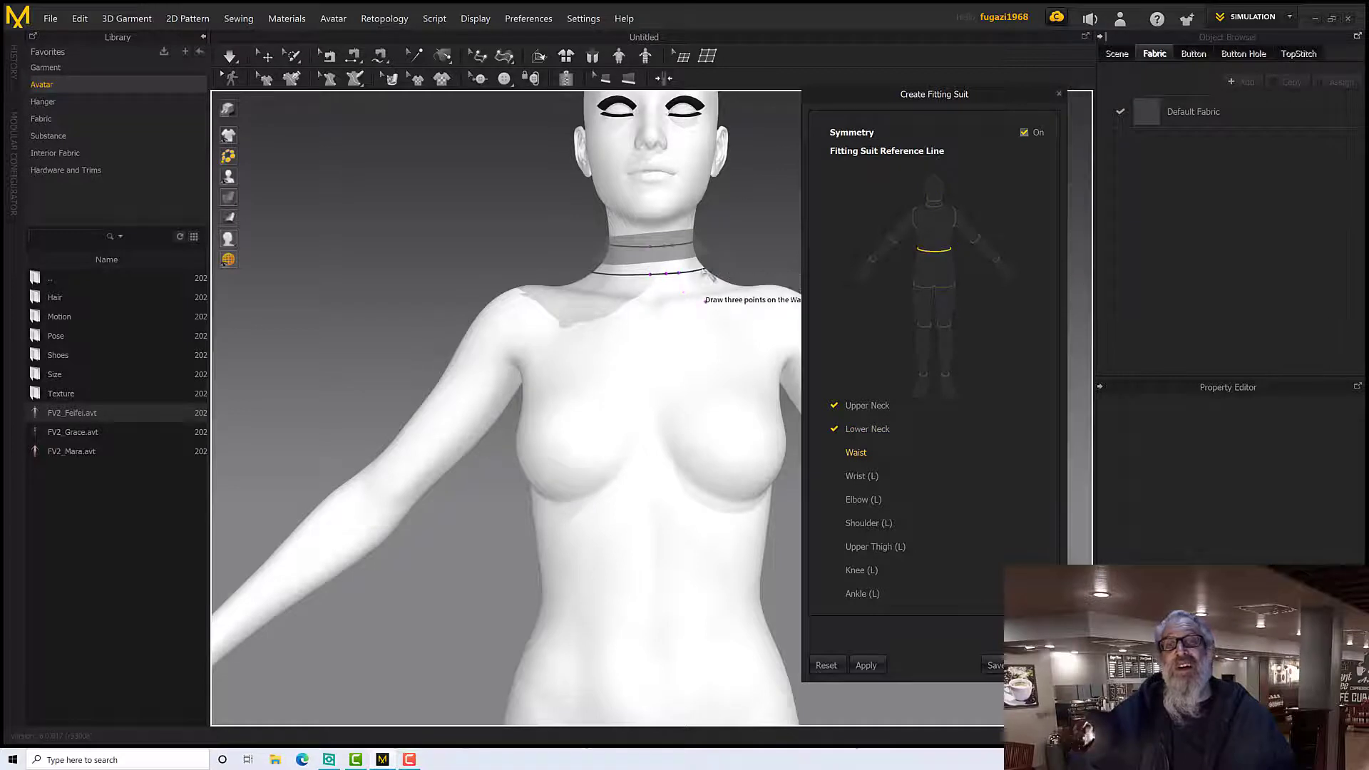
scroll(695, 275, "down", 1)
middle_click_drag(727, 263, 687, 214)
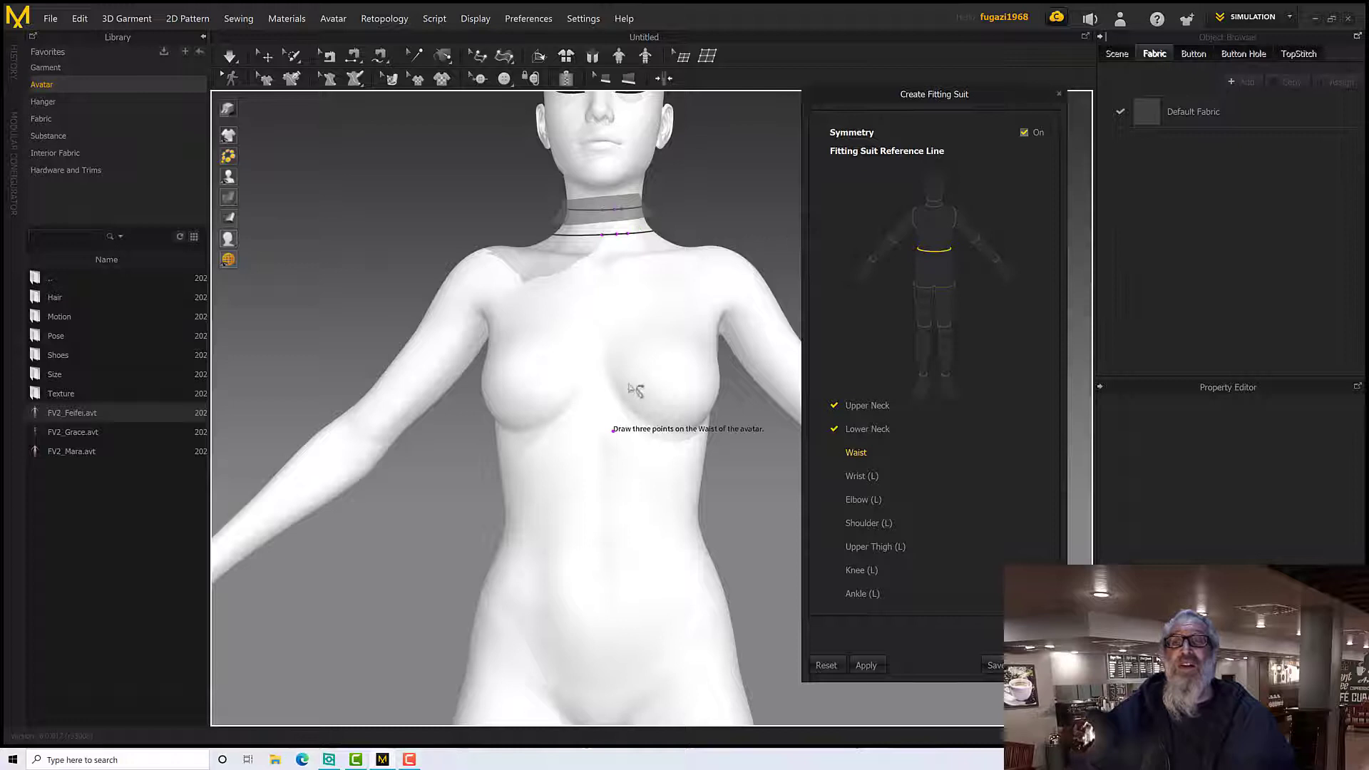
middle_click_drag(622, 434, 641, 365)
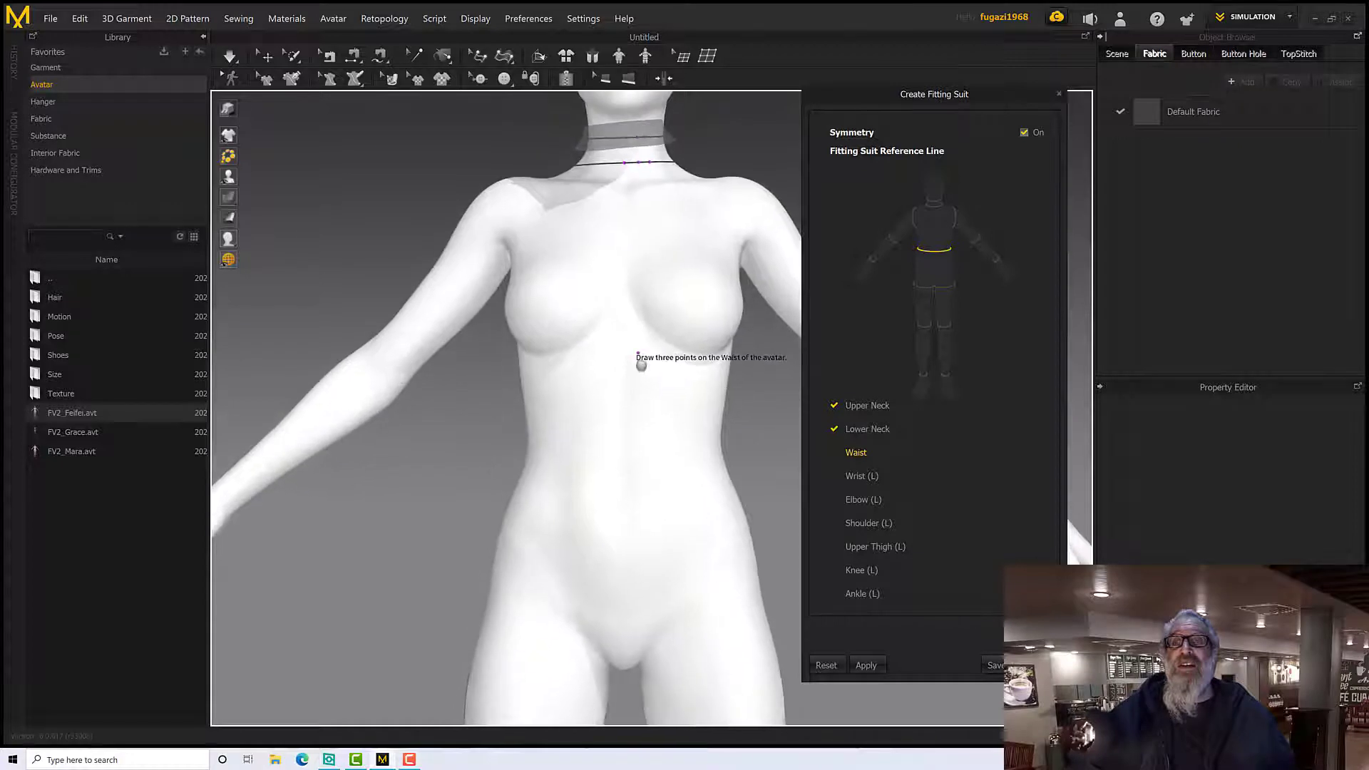
left_click(625, 405)
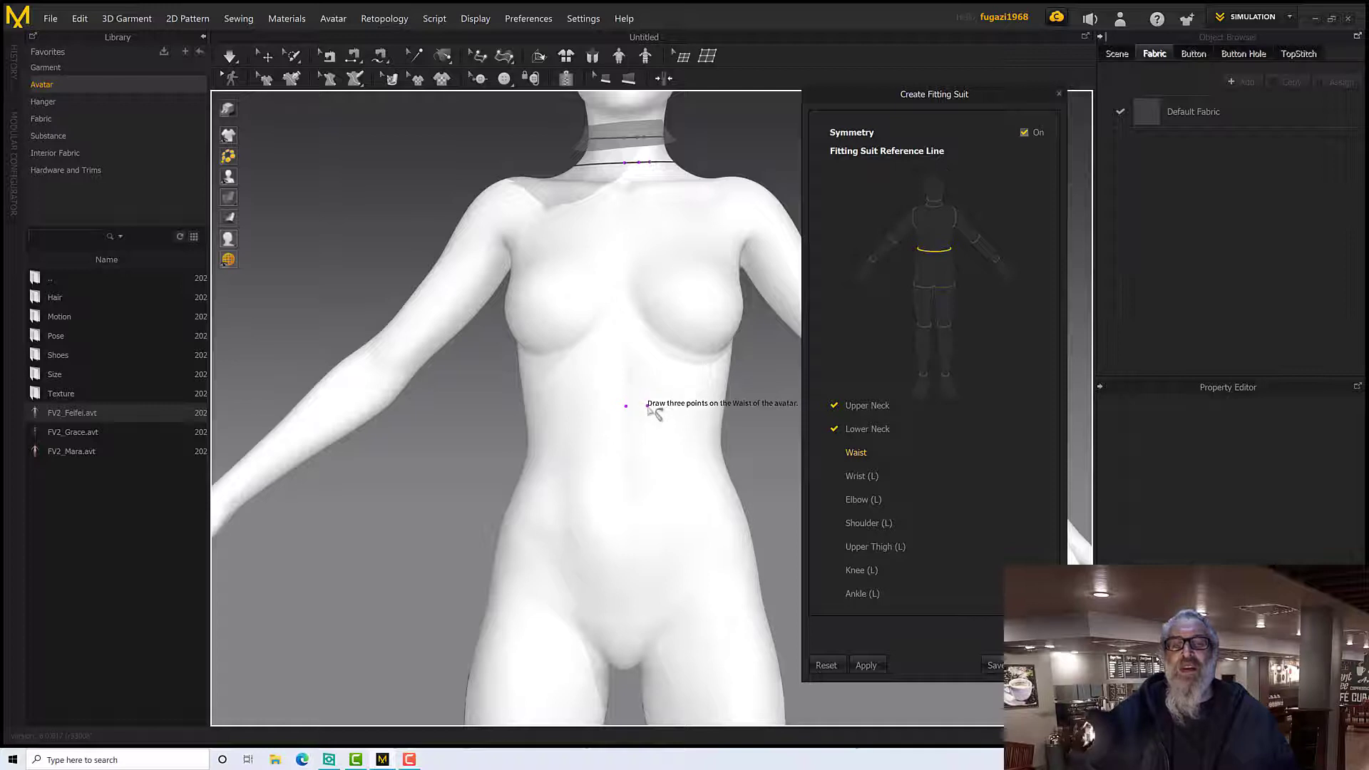
left_click(647, 405)
left_click(672, 410)
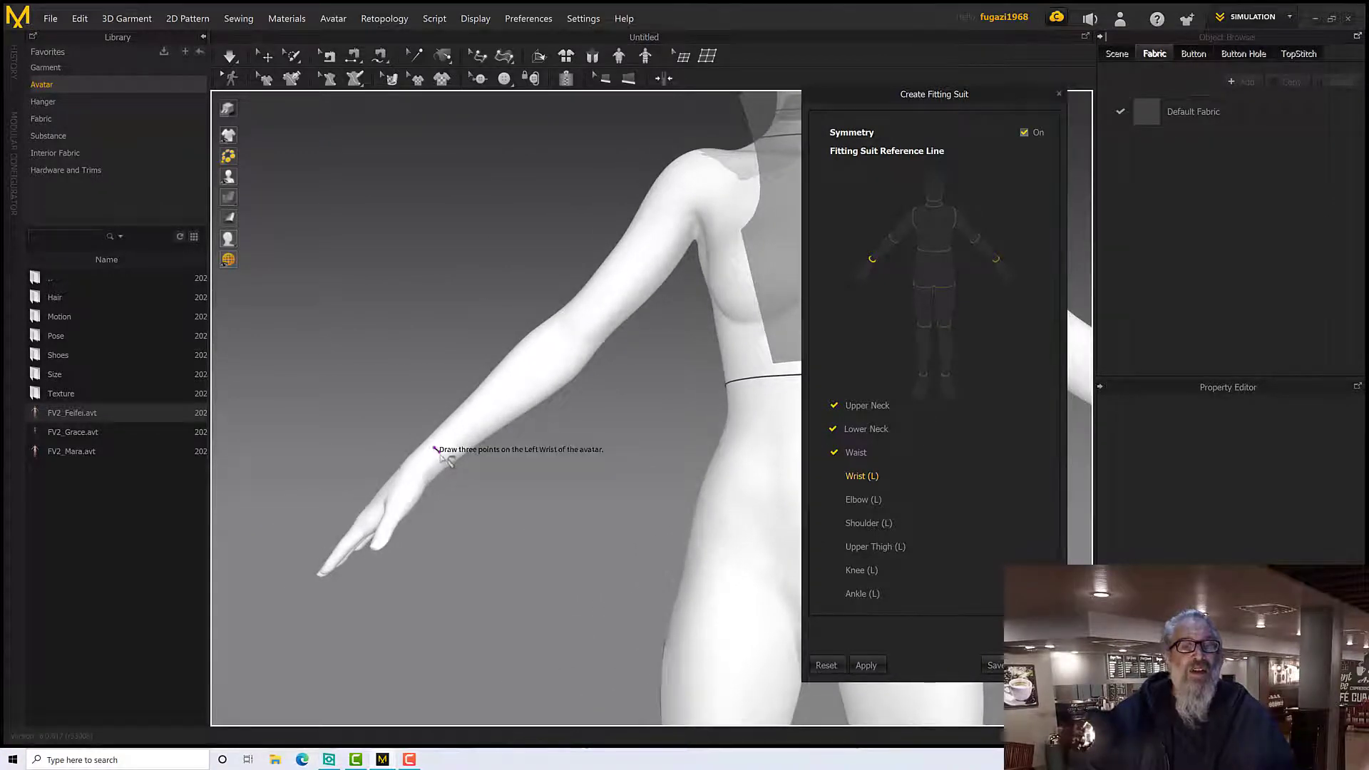
Draw the Wrist (L) and Elbow (L) reference lines across the avatar's arm with three points each.
left_click(436, 448)
left_click(450, 464)
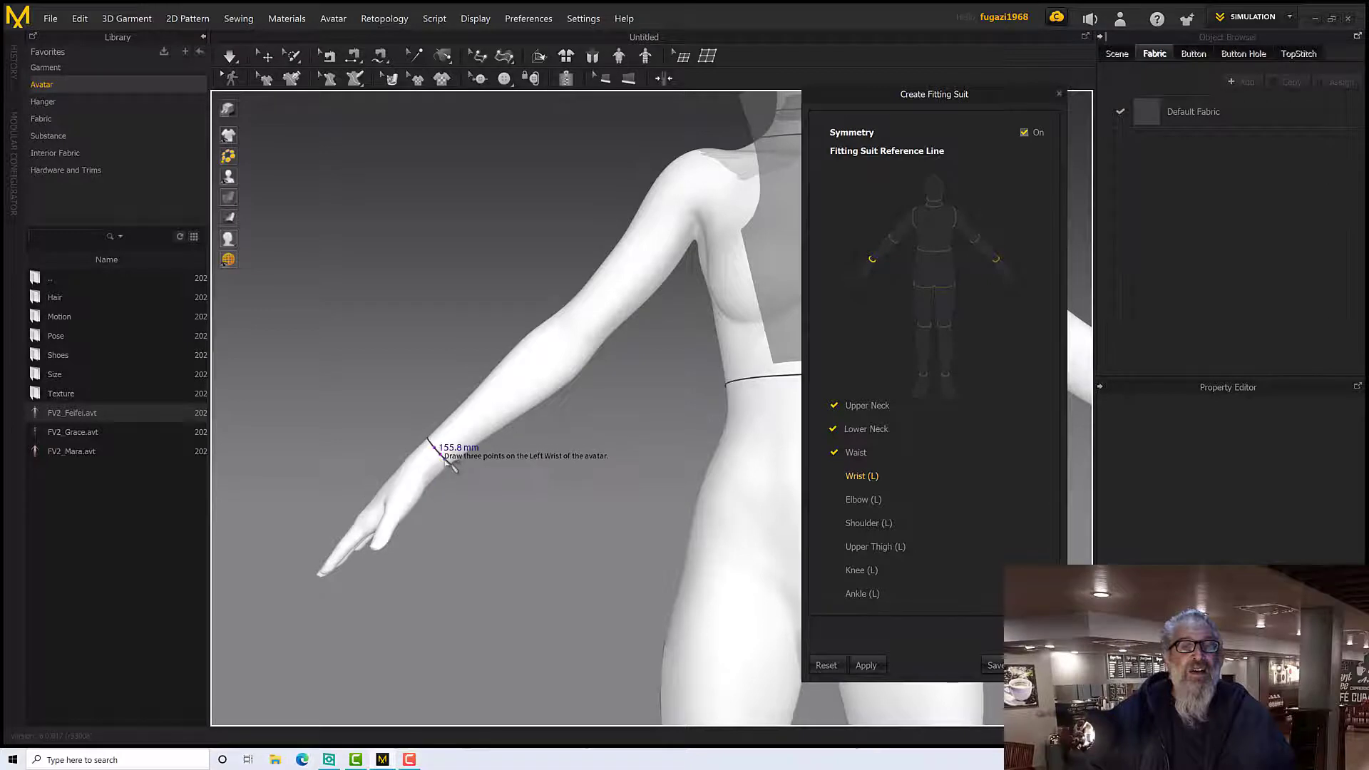
left_click(449, 463)
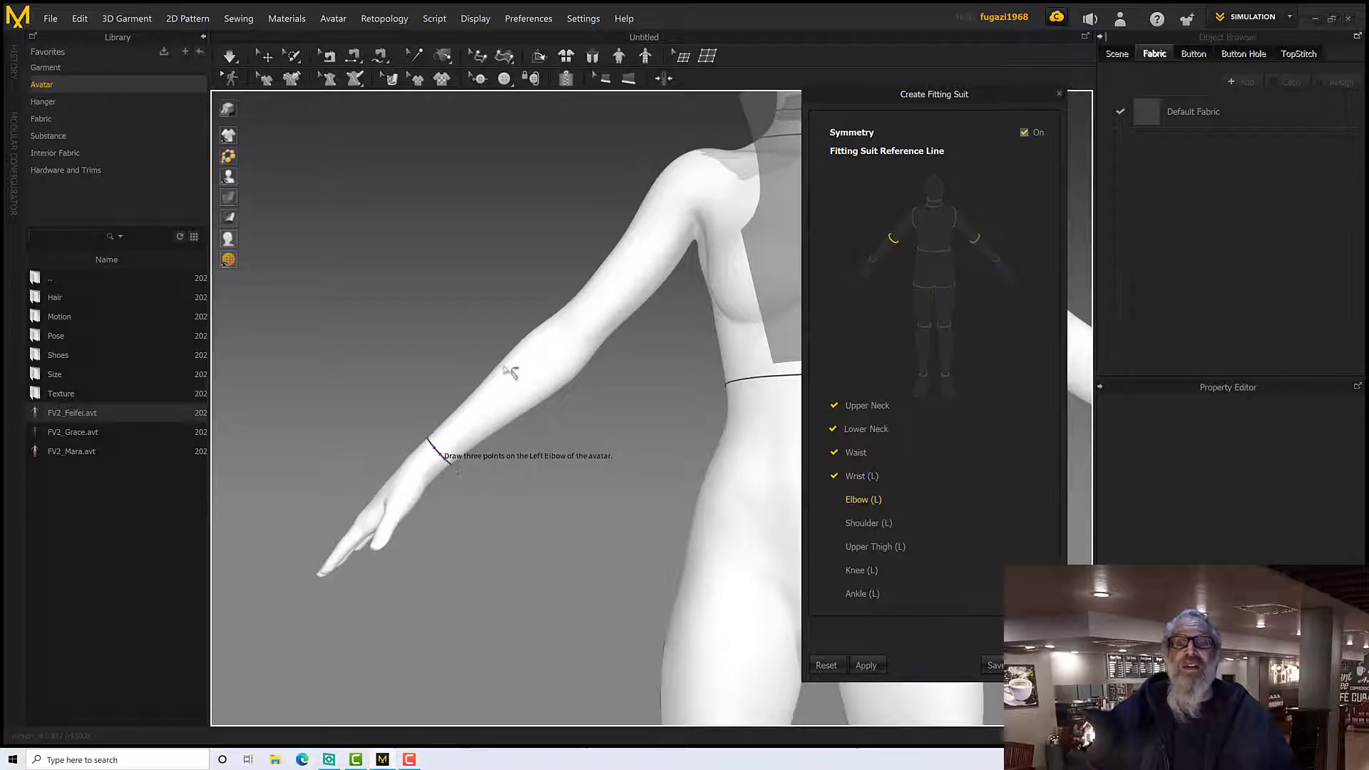
left_click(562, 333)
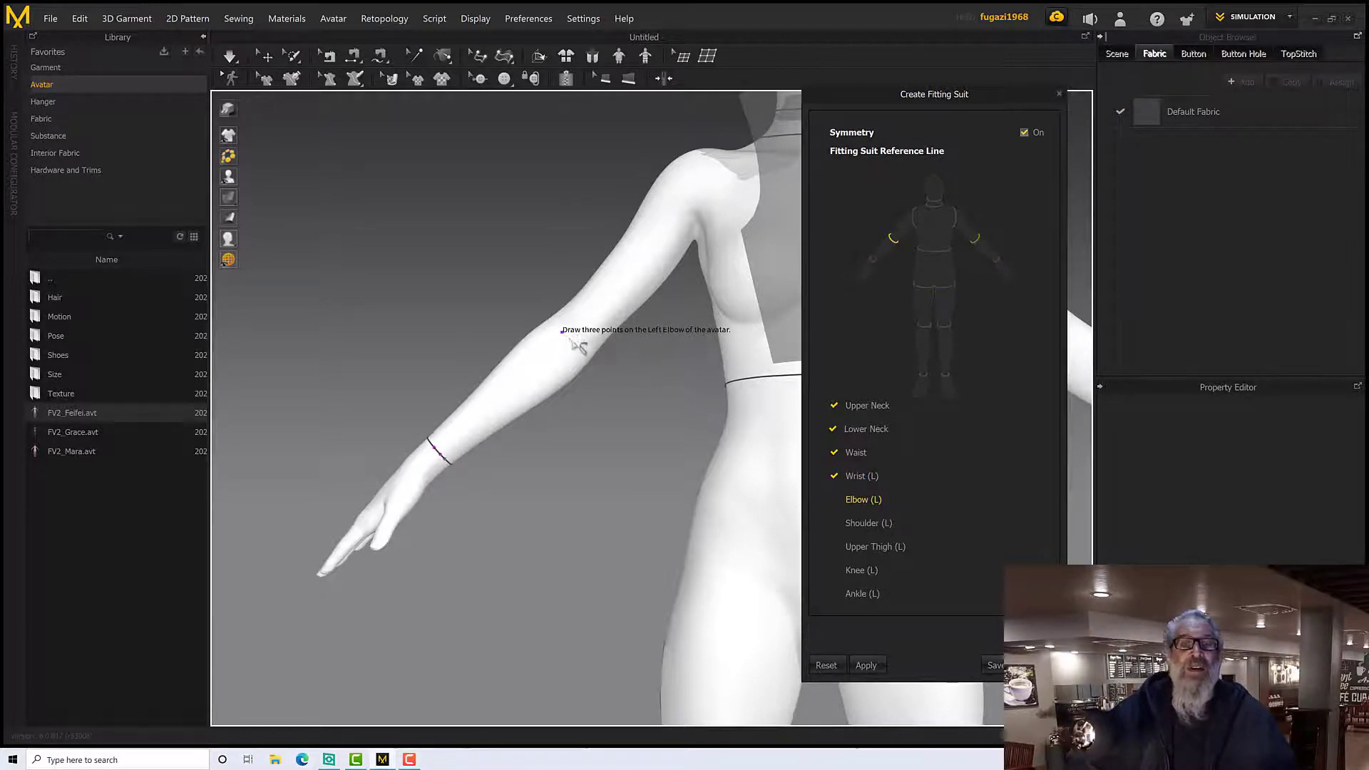
left_click(579, 344)
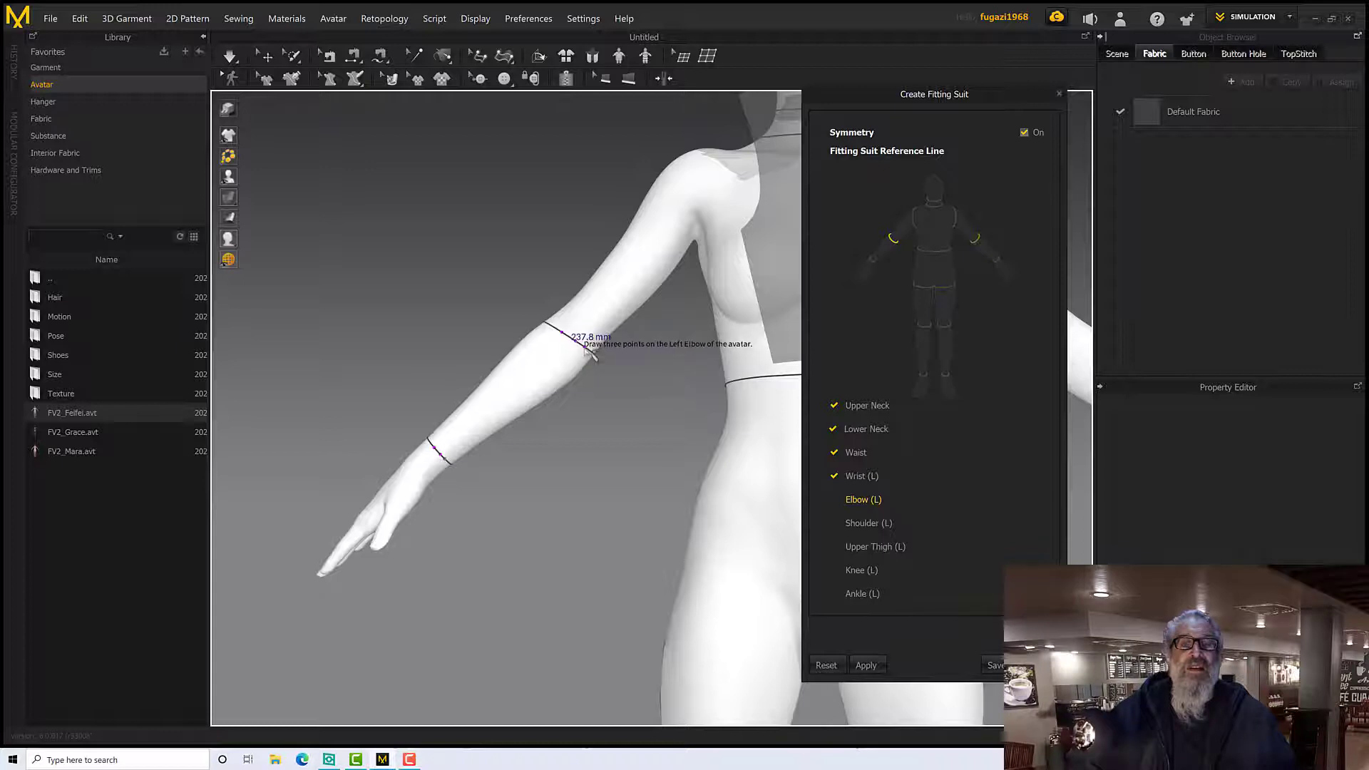
left_click(588, 349)
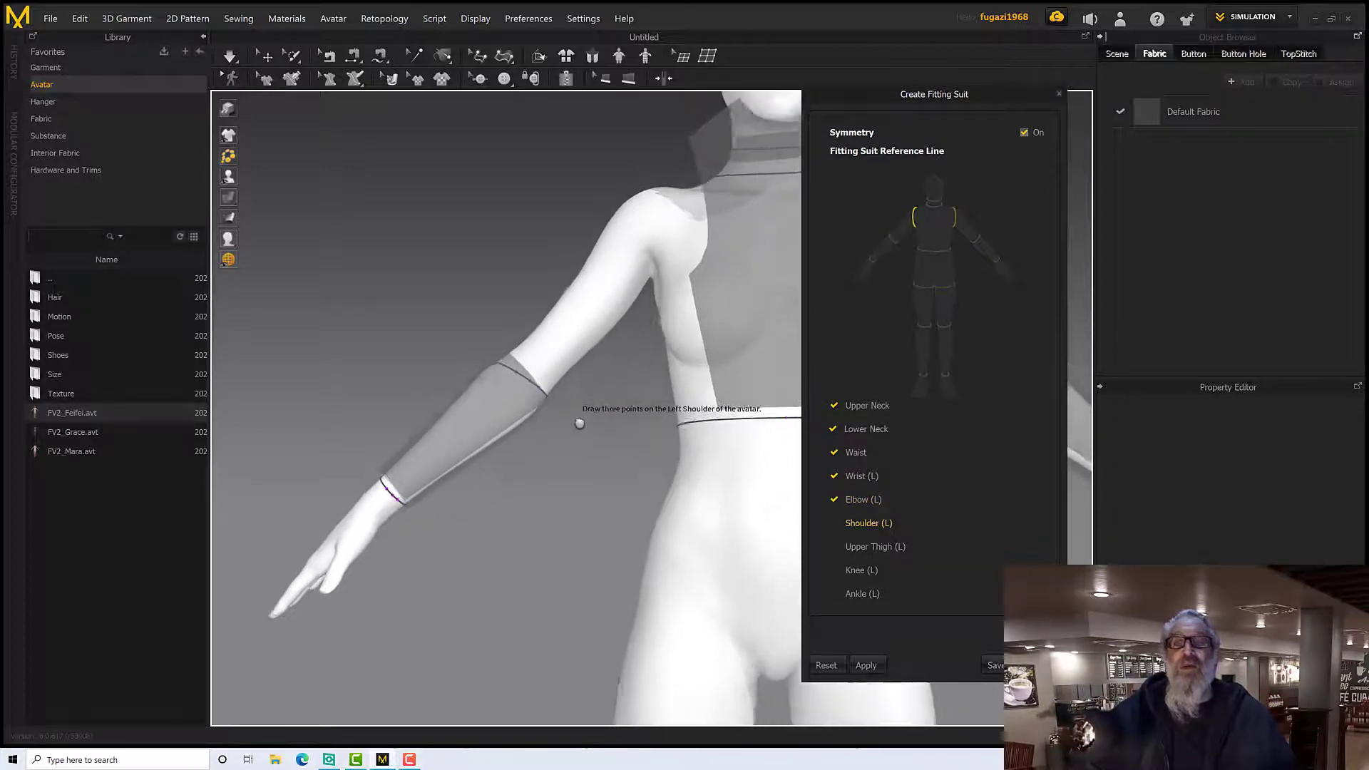
Draw the Shoulder (L) reference line from the top of the shoulder down to the armpit with three points.
left_click(623, 238)
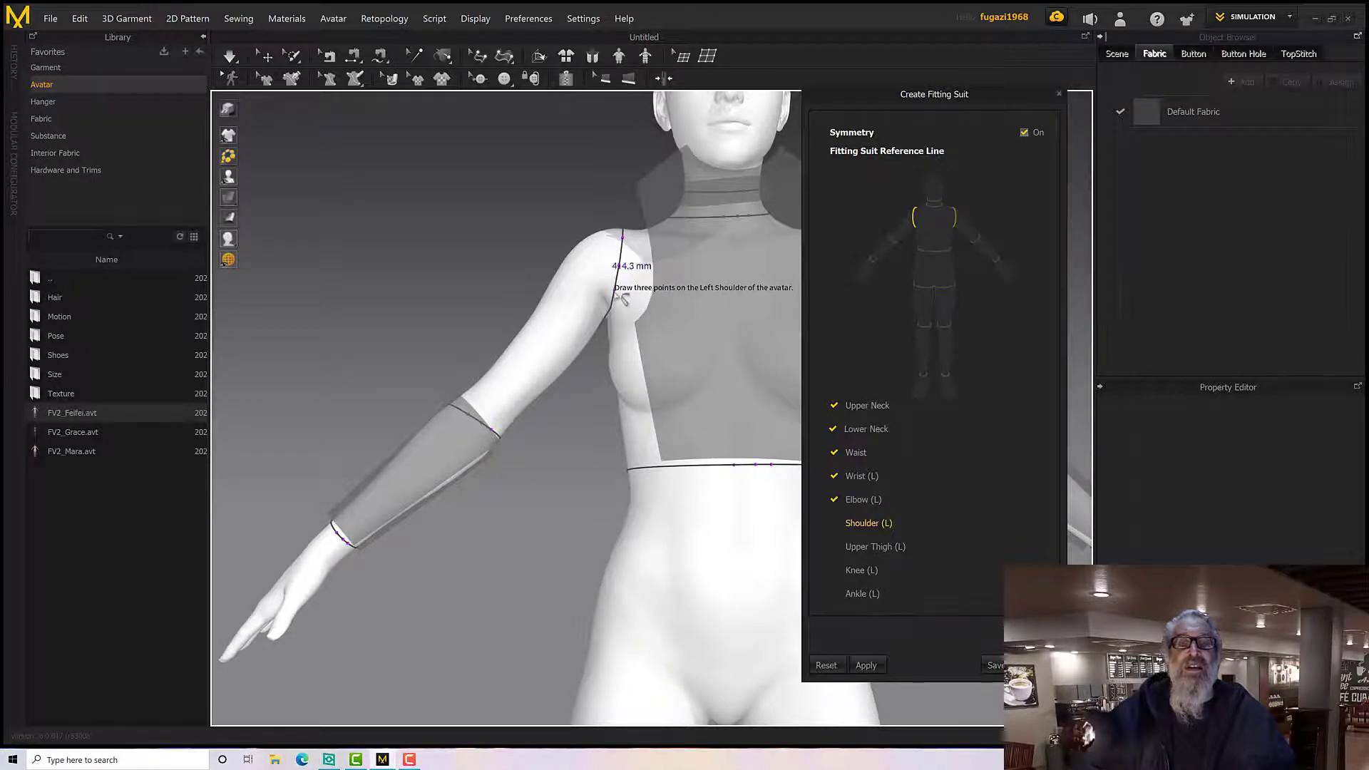
left_click(616, 290)
right_click_drag(614, 294, 603, 328)
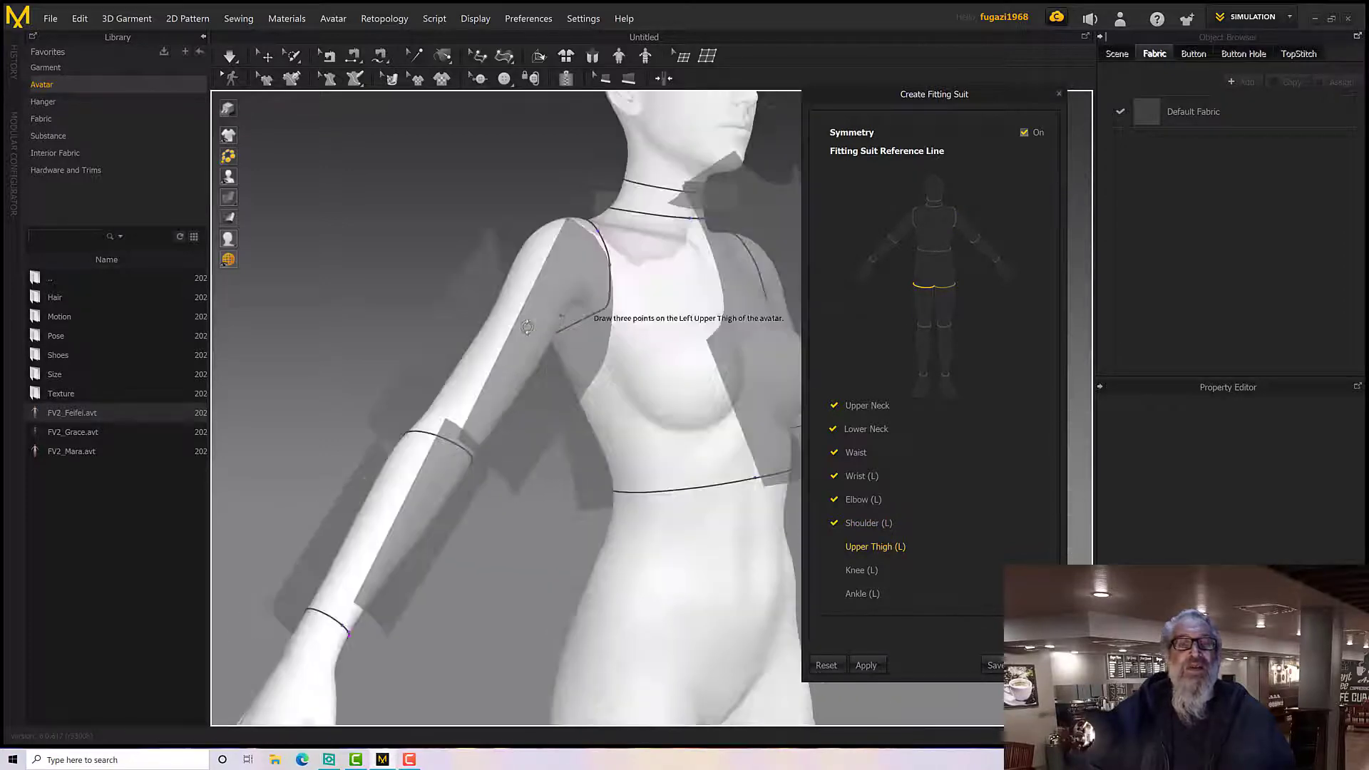
mouse_move(527, 327)
right_mouse_down()
mouse_move(479, 342)
mouse_move(594, 330)
mouse_move(318, 342)
mouse_move(517, 344)
right_mouse_up()
scroll(465, 345, "down", 5)
scroll(465, 345, "up", 3)
scroll(531, 352, "up", 5)
scroll(528, 345, "down", 7)
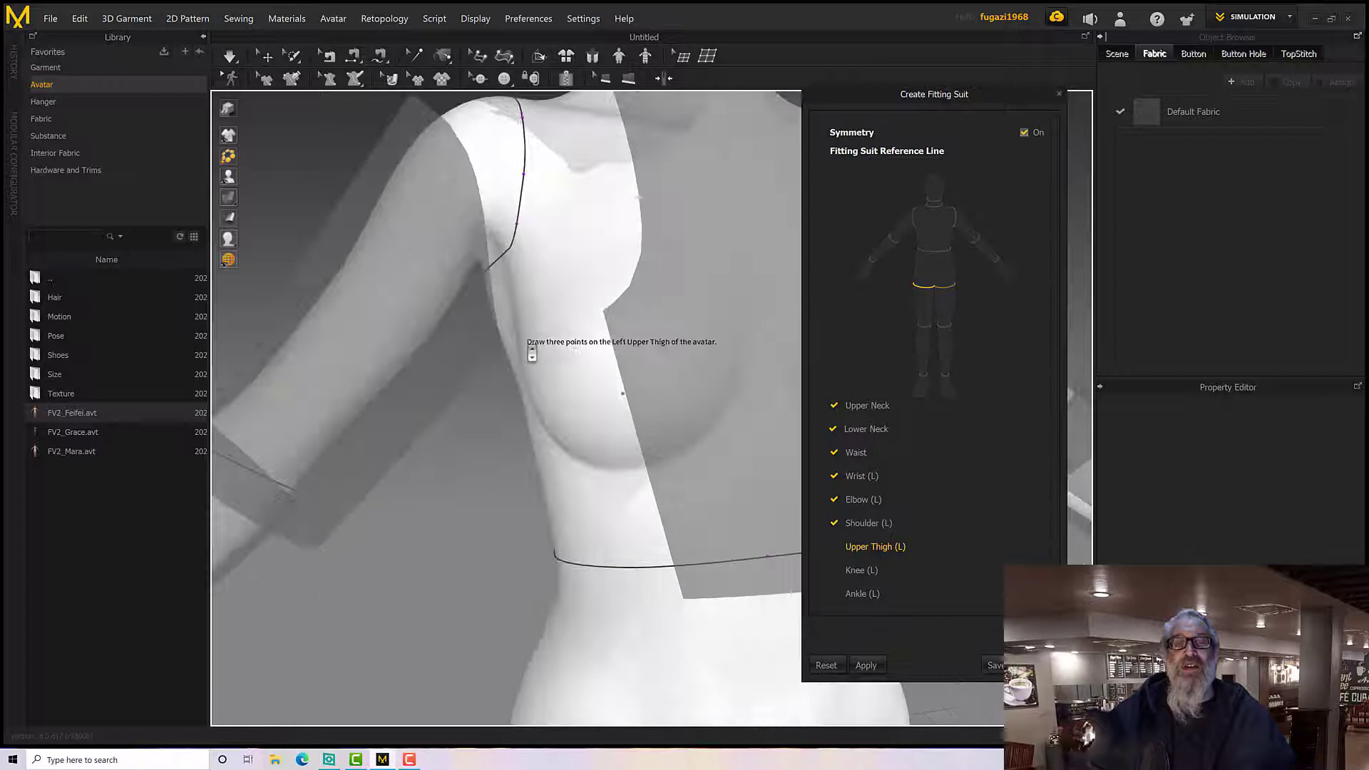
Draw the Upper Thigh (L) reference line with three points across the avatar's thigh just below the crotch.
scroll(474, 323, "up", 2)
right_click_drag(474, 323, 456, 314)
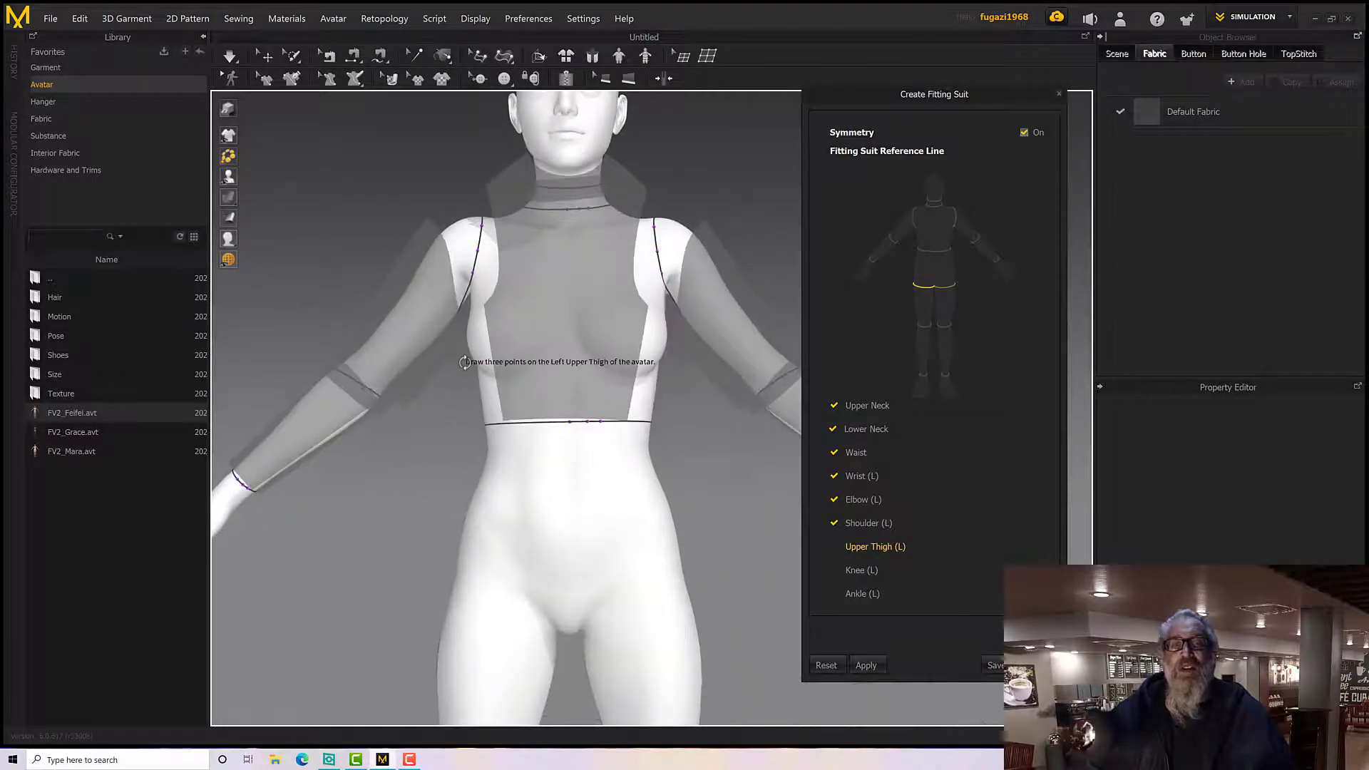
middle_click_drag(458, 361, 491, 294)
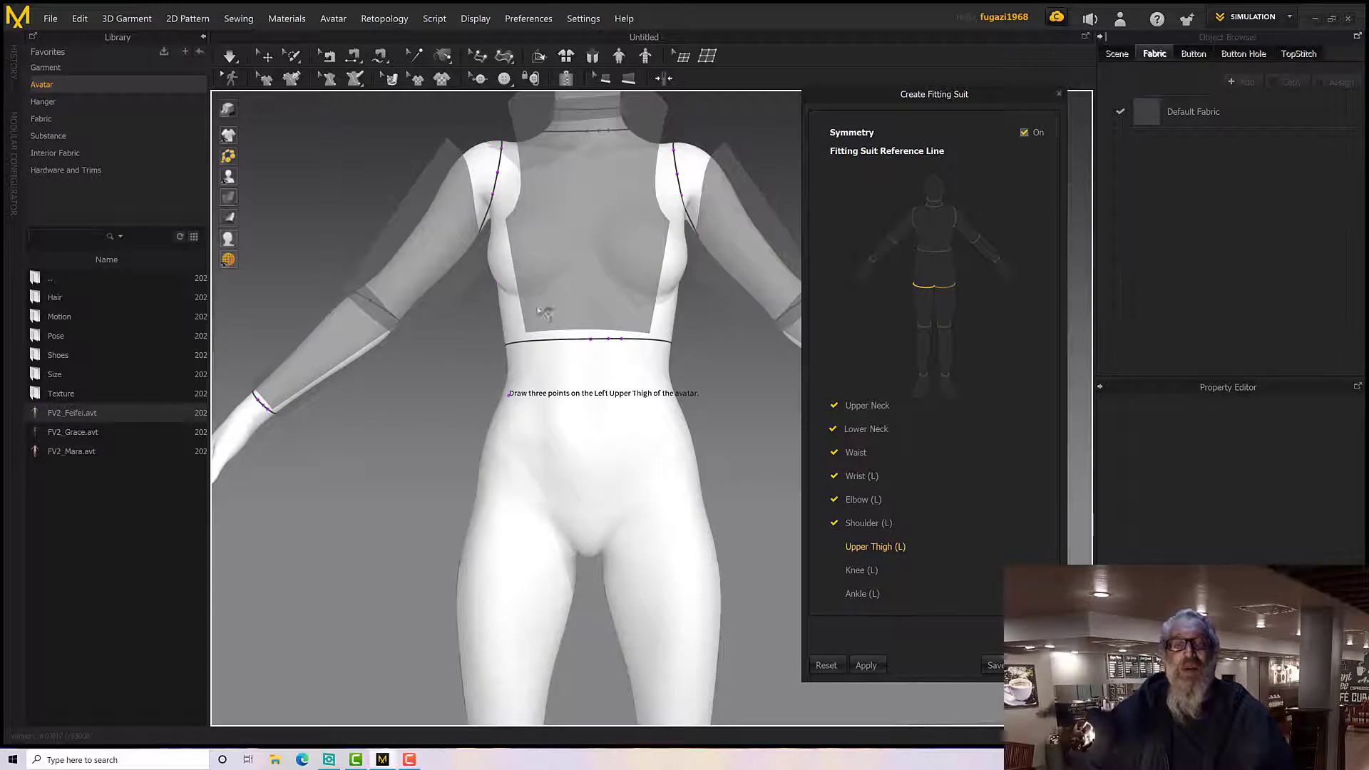
right_click_drag(544, 305, 528, 336)
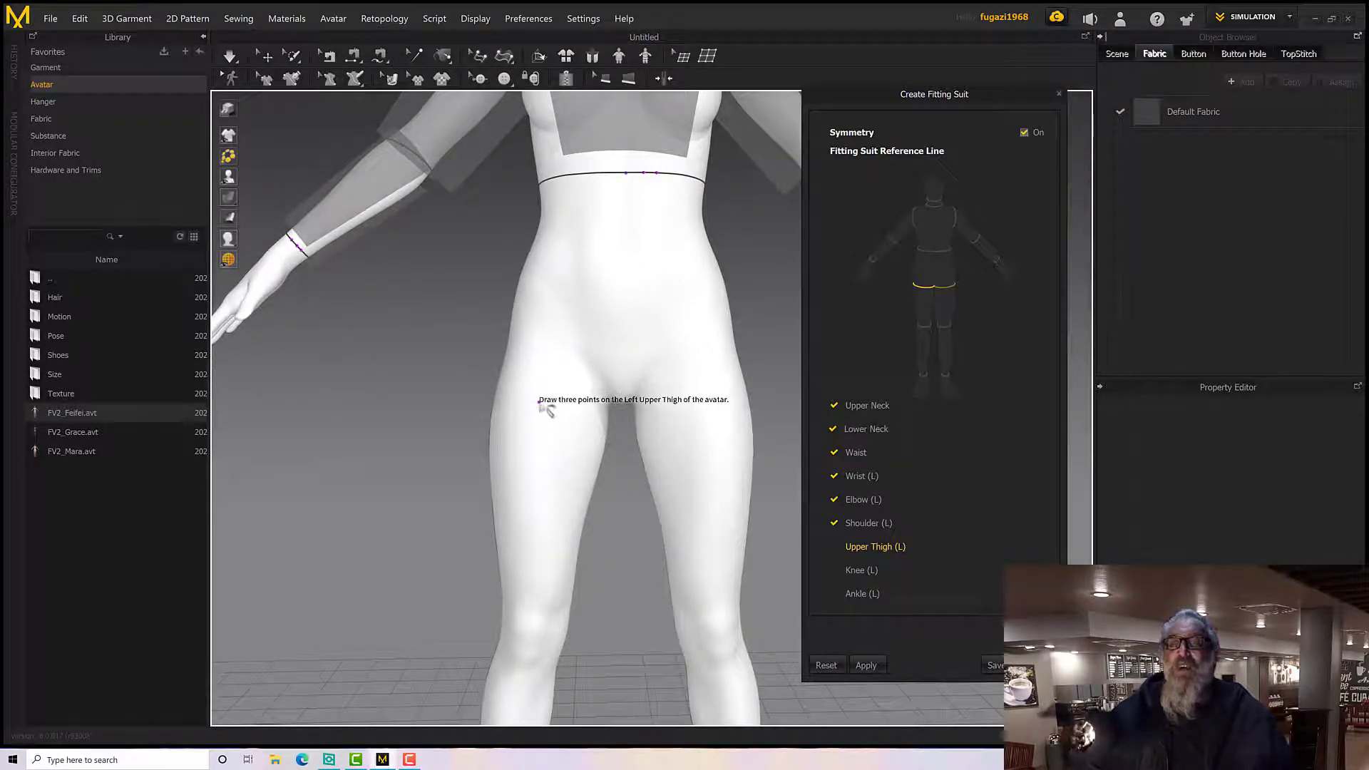
left_click(540, 403)
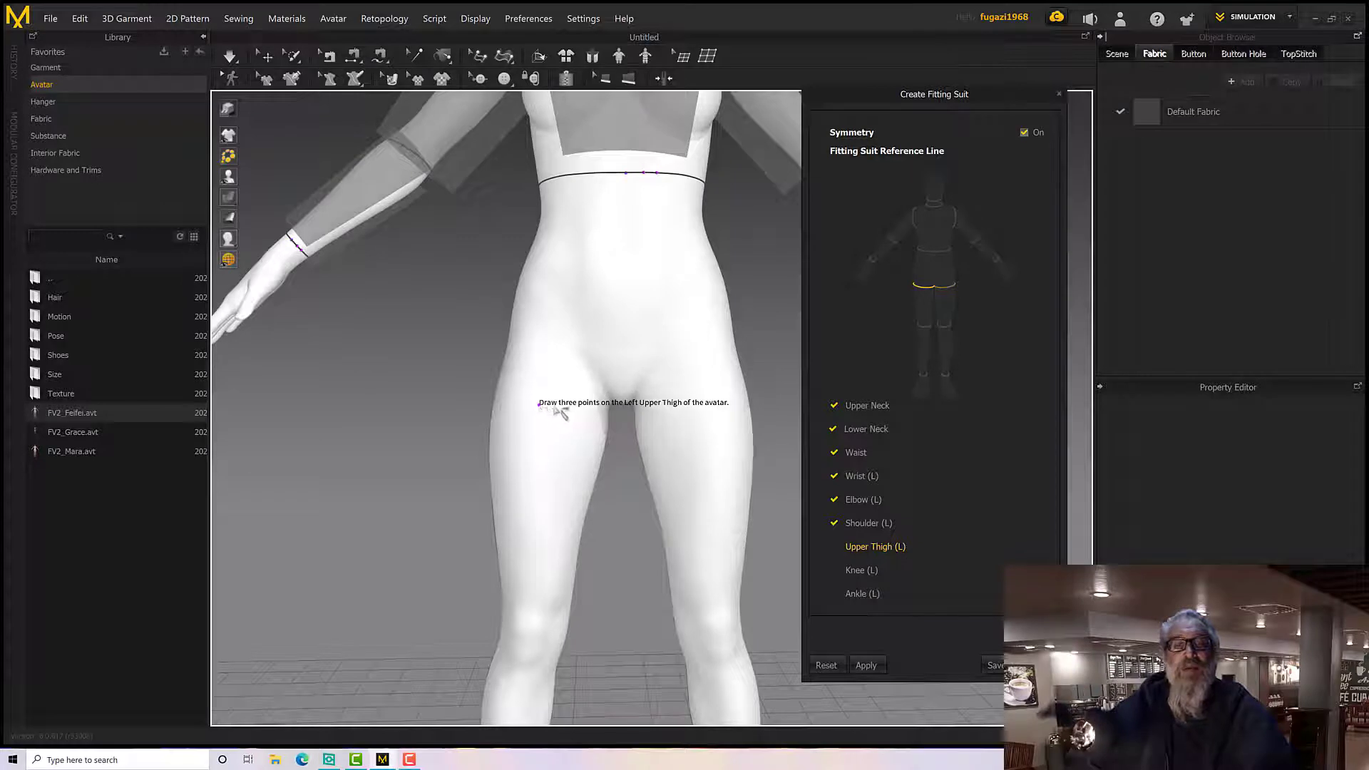
left_click(556, 404)
left_click(573, 406)
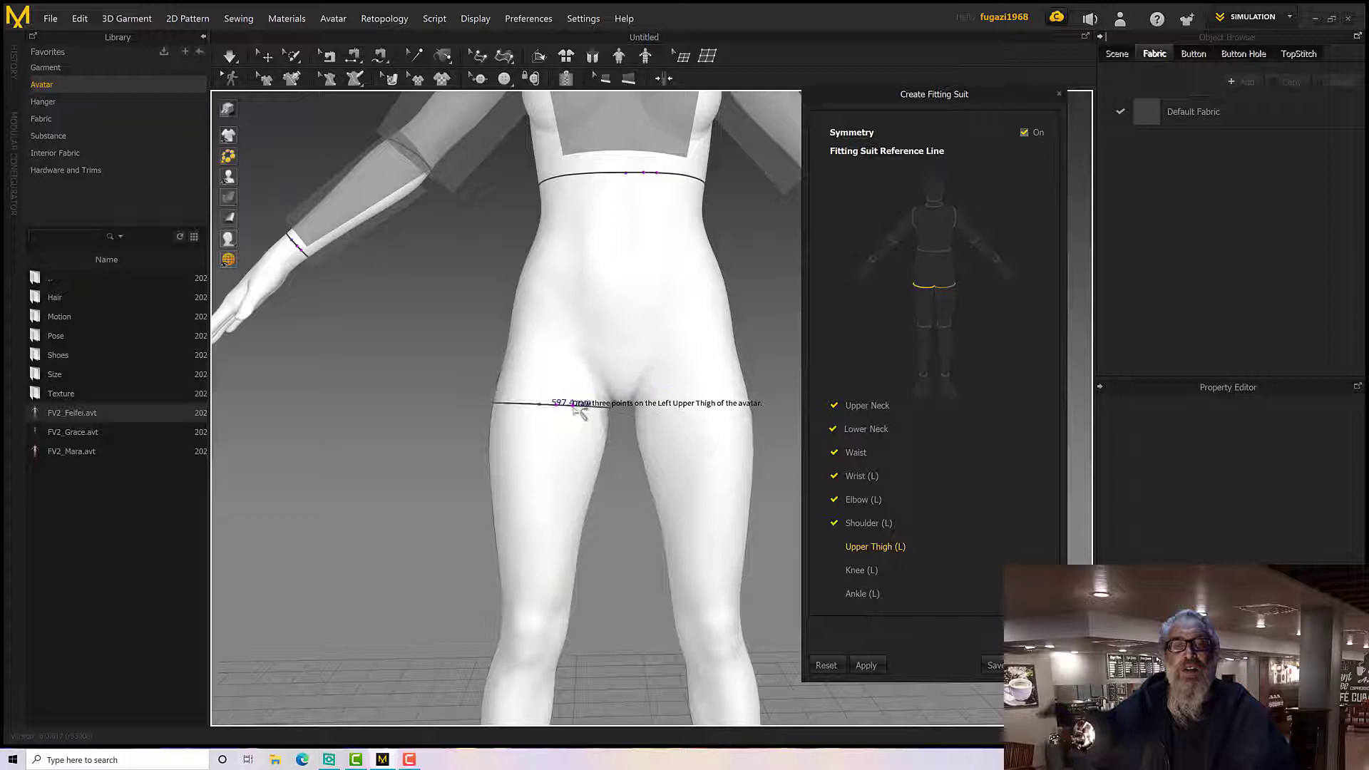
left_click(574, 405)
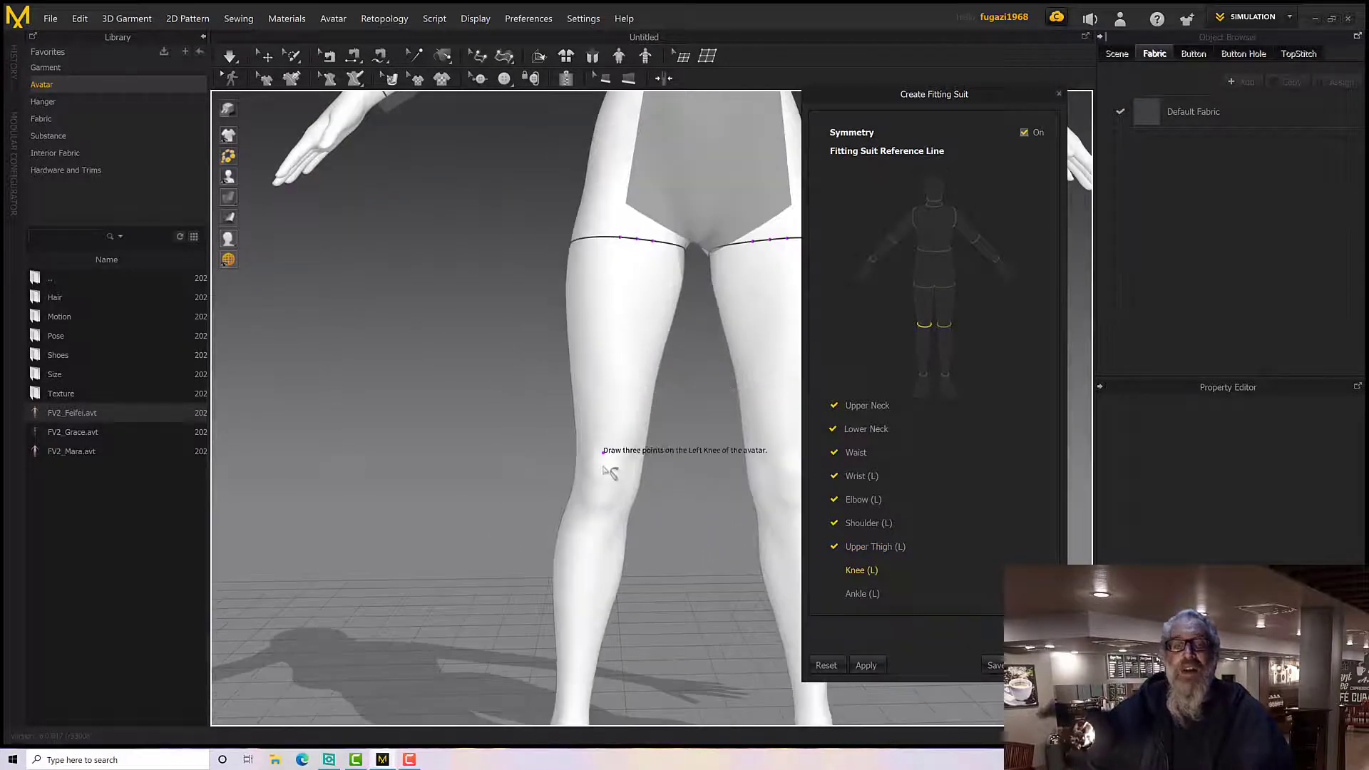
Draw the Knee (L) and Ankle (L) reference lines across the avatar's leg with three points each.
left_click(602, 464)
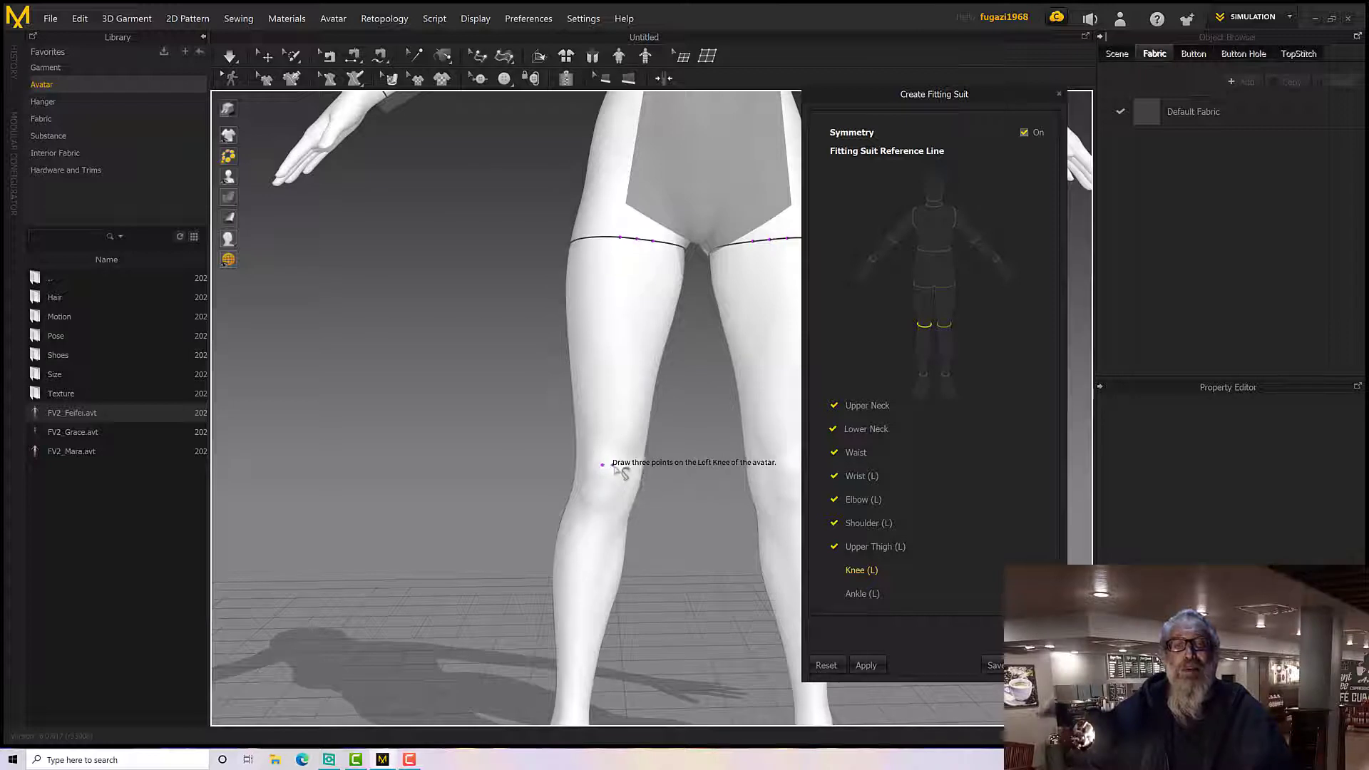
left_click(613, 464)
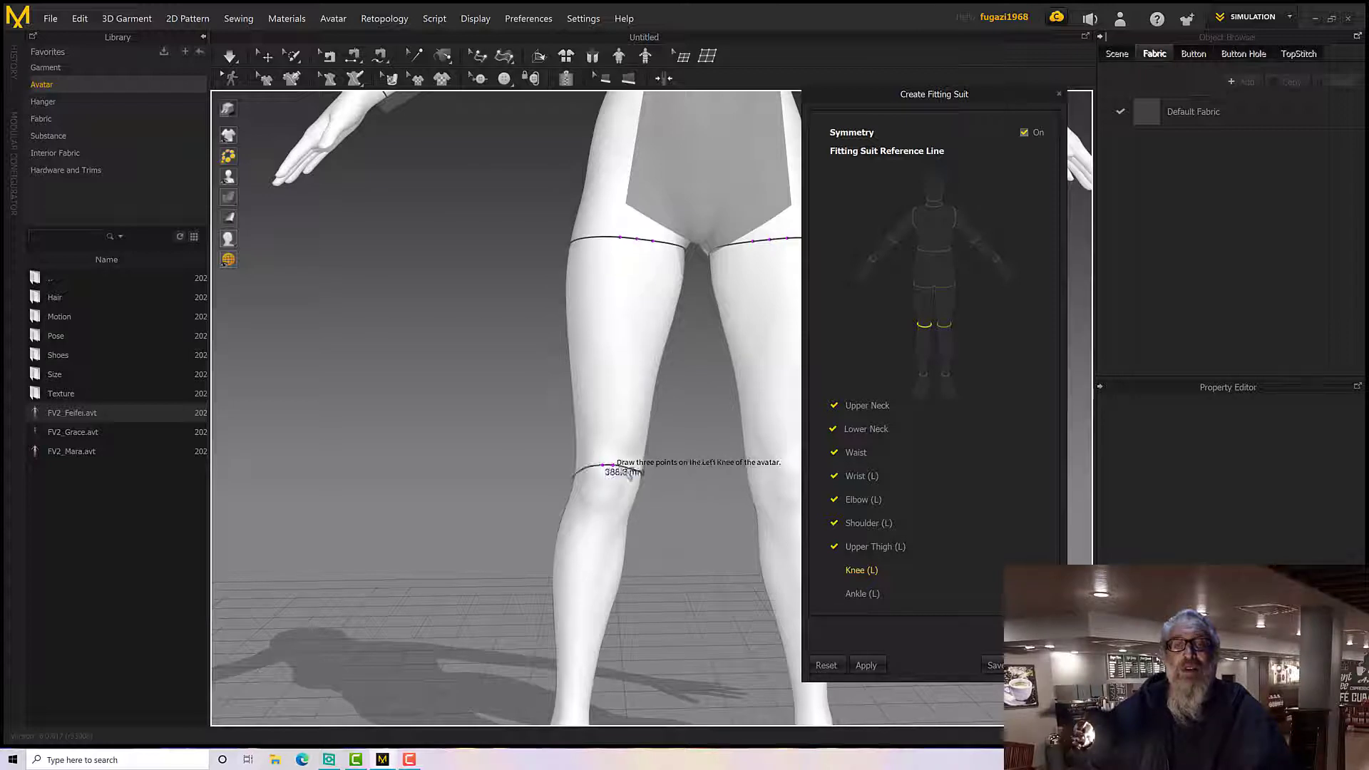
left_click(625, 470)
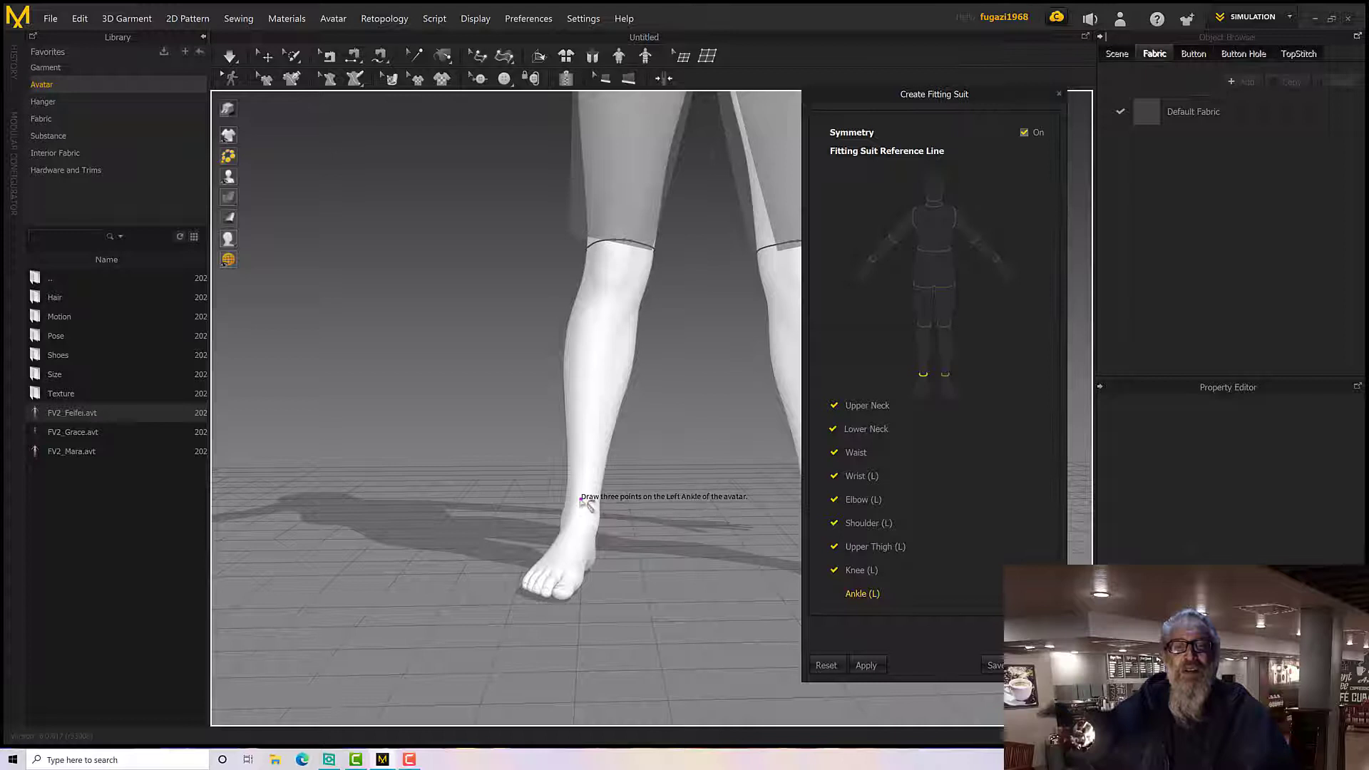
left_click(580, 497)
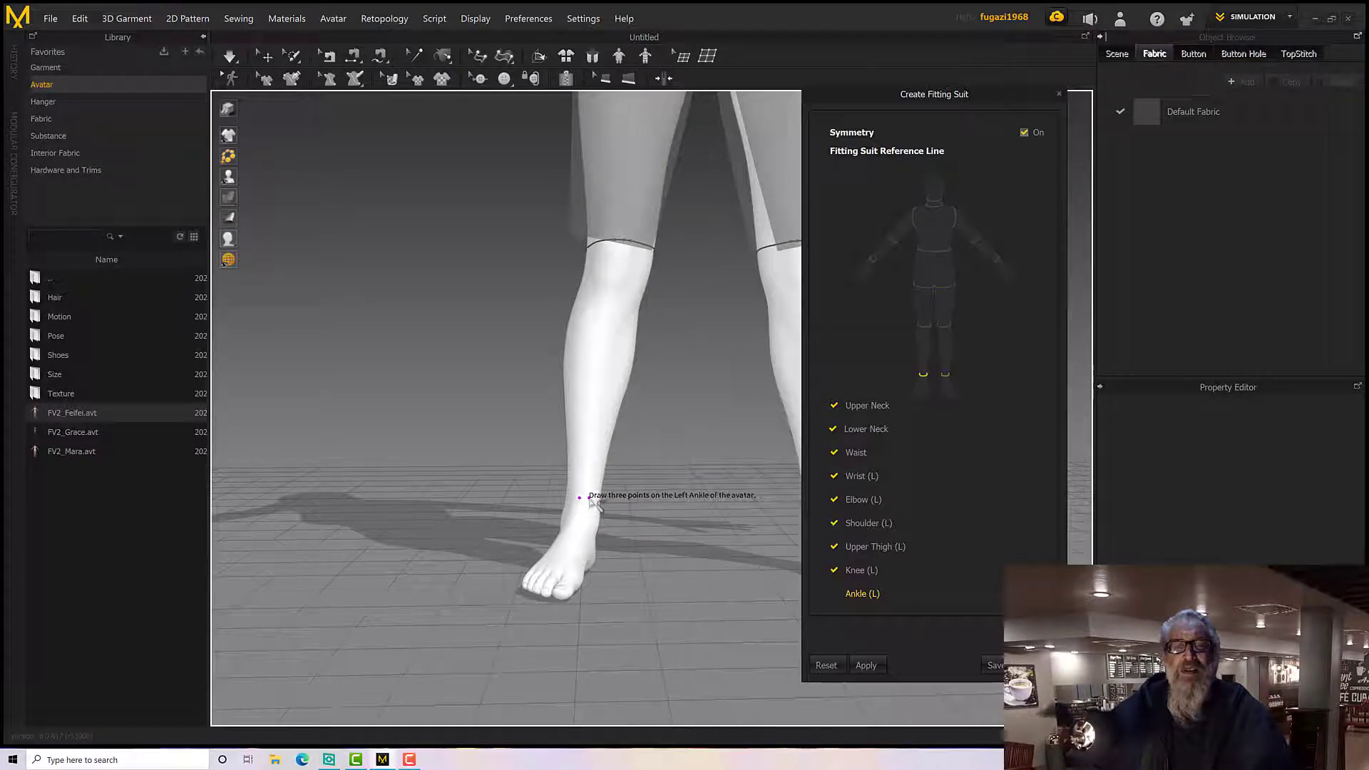
left_click(565, 498)
left_click(599, 499)
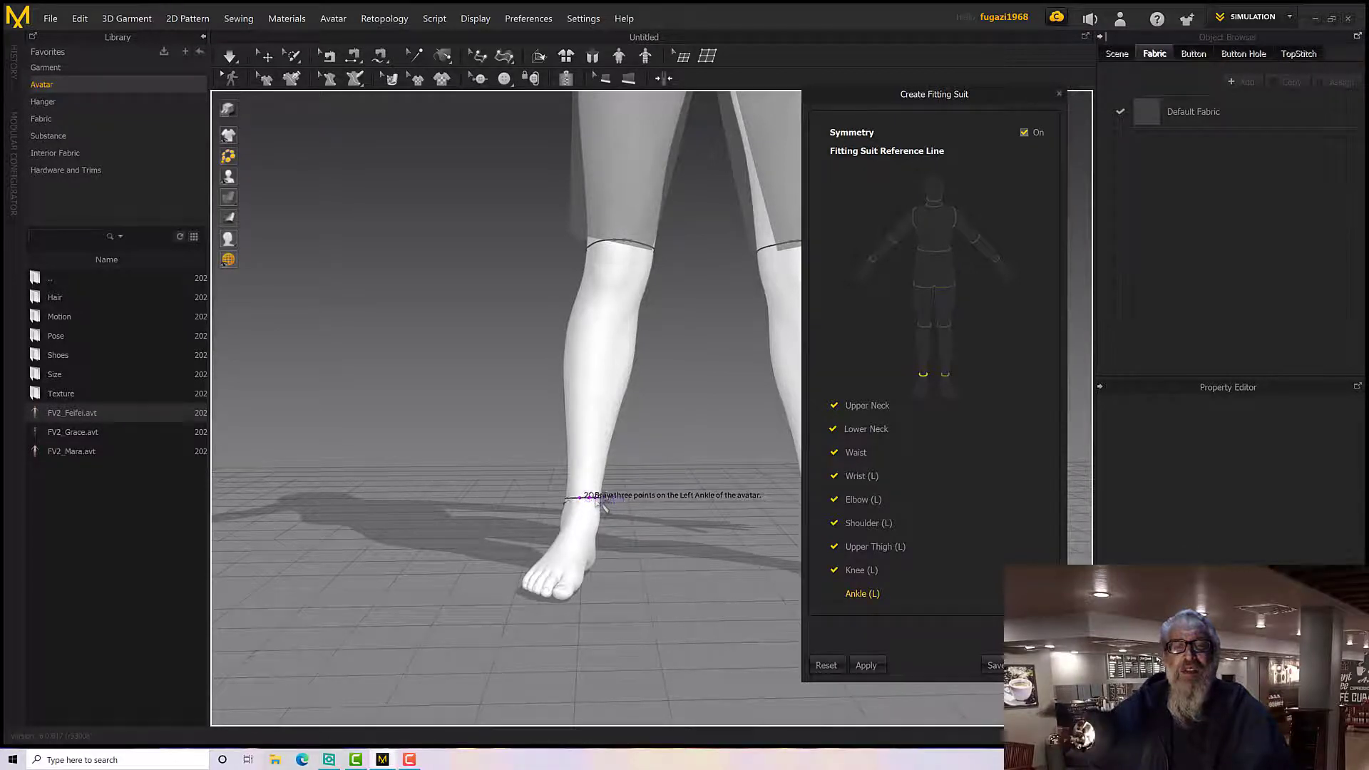
left_click(603, 503)
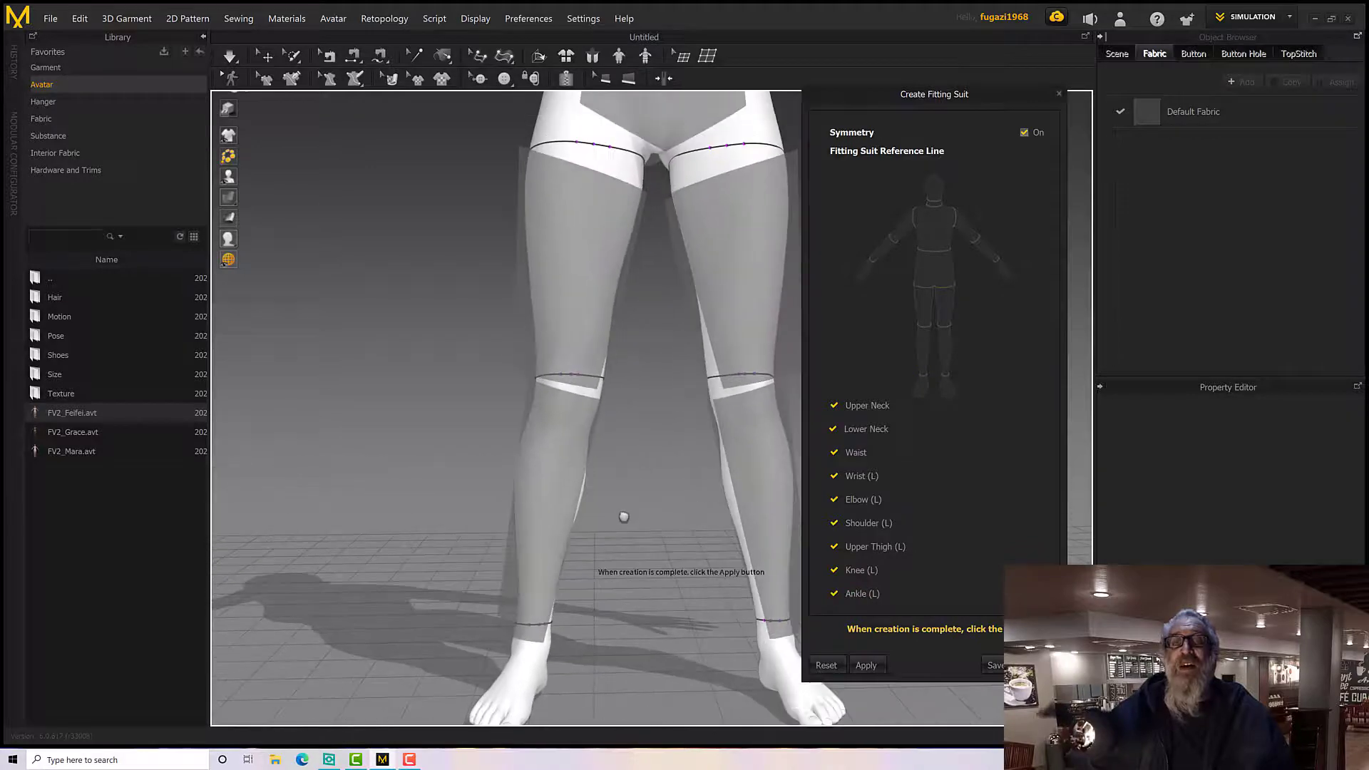
Apply the completed set of reference lines to generate the fitting suit on the avatar.
scroll(622, 511, "up", 5)
scroll(622, 512, "down", 8)
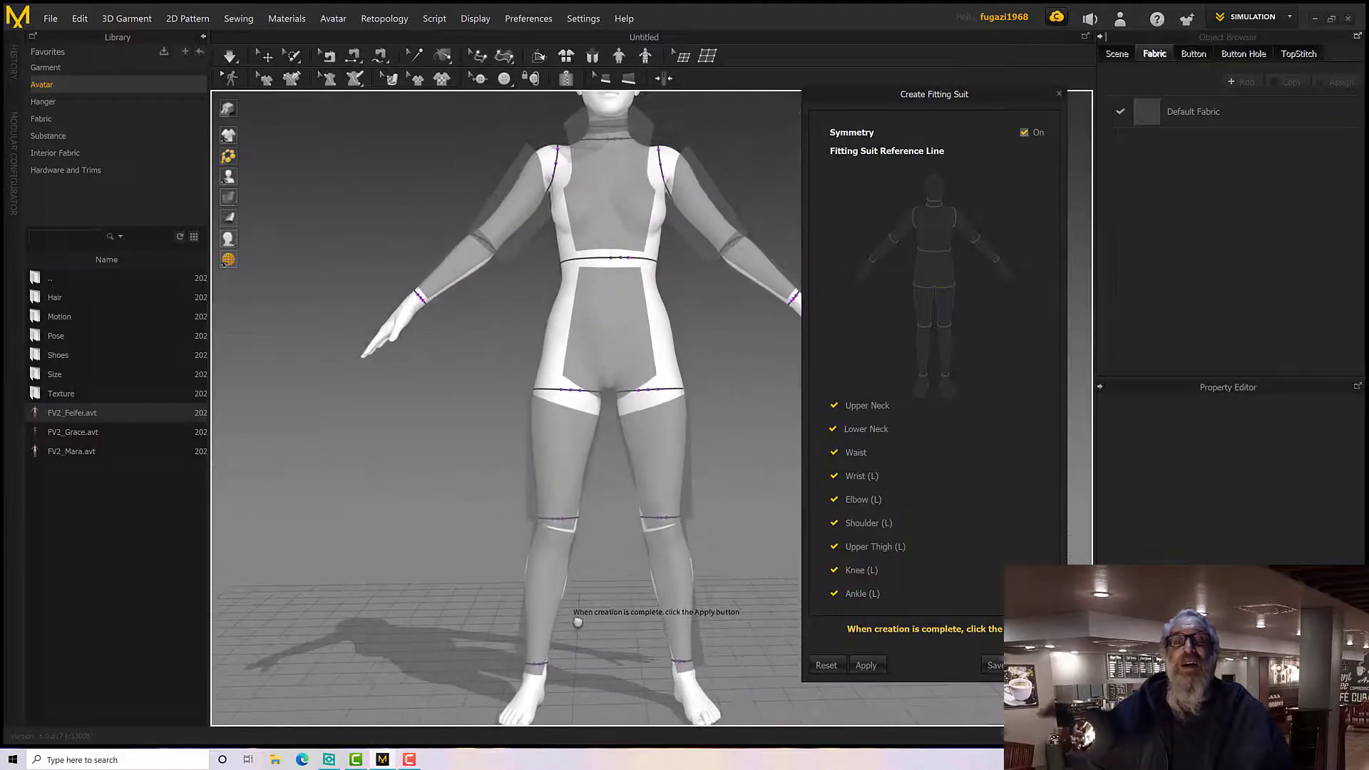
scroll(581, 554, "down", 3)
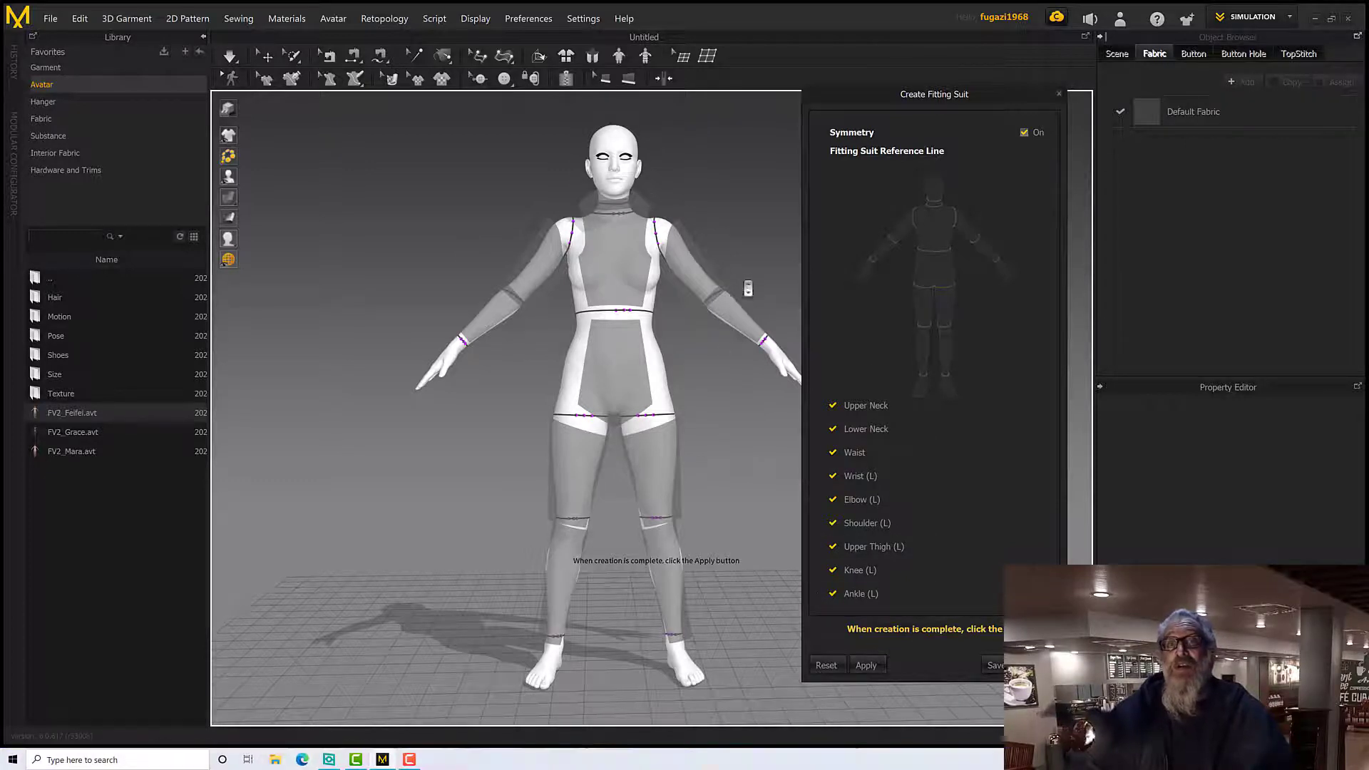
left_click(878, 668)
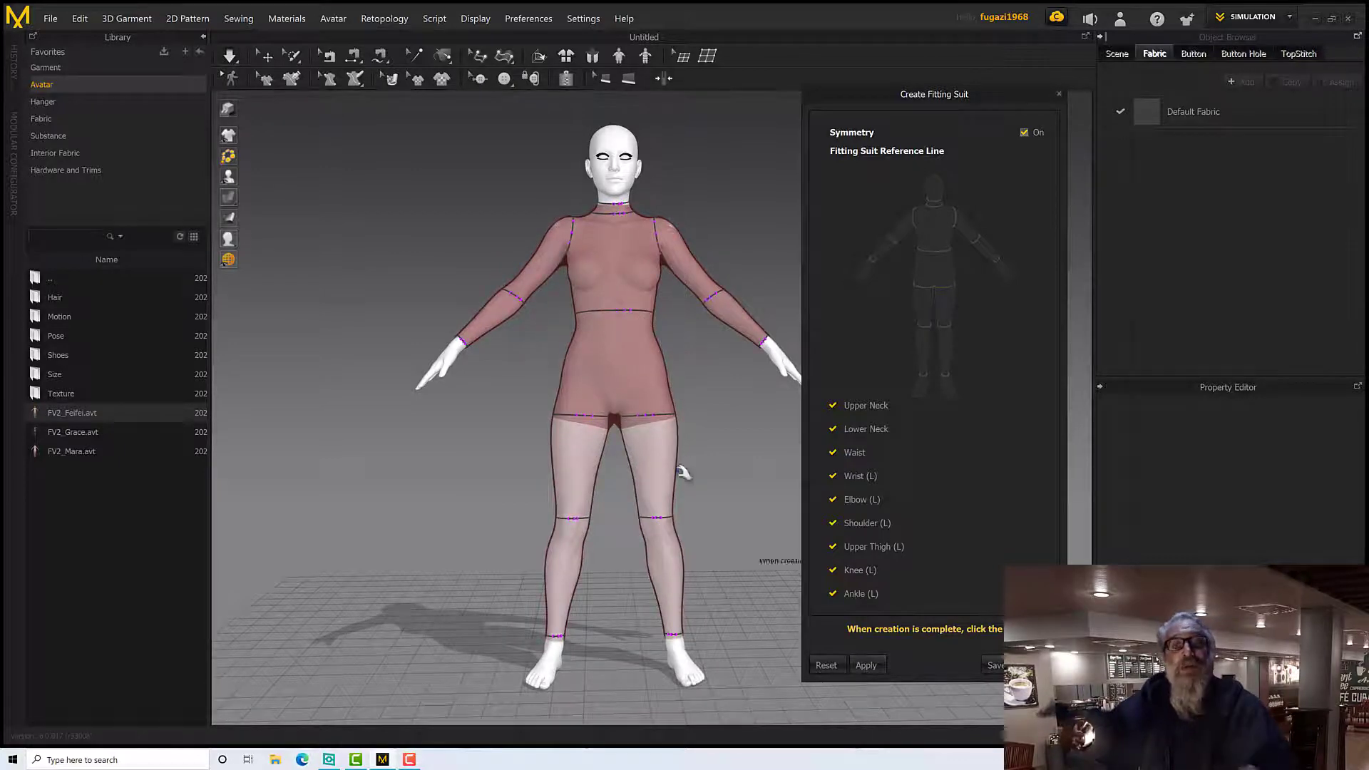
Save the avatar with its fitting suit as an Avatar File (*.avt) and finish the fitting suit creation.
right_click_drag(708, 398, 670, 403)
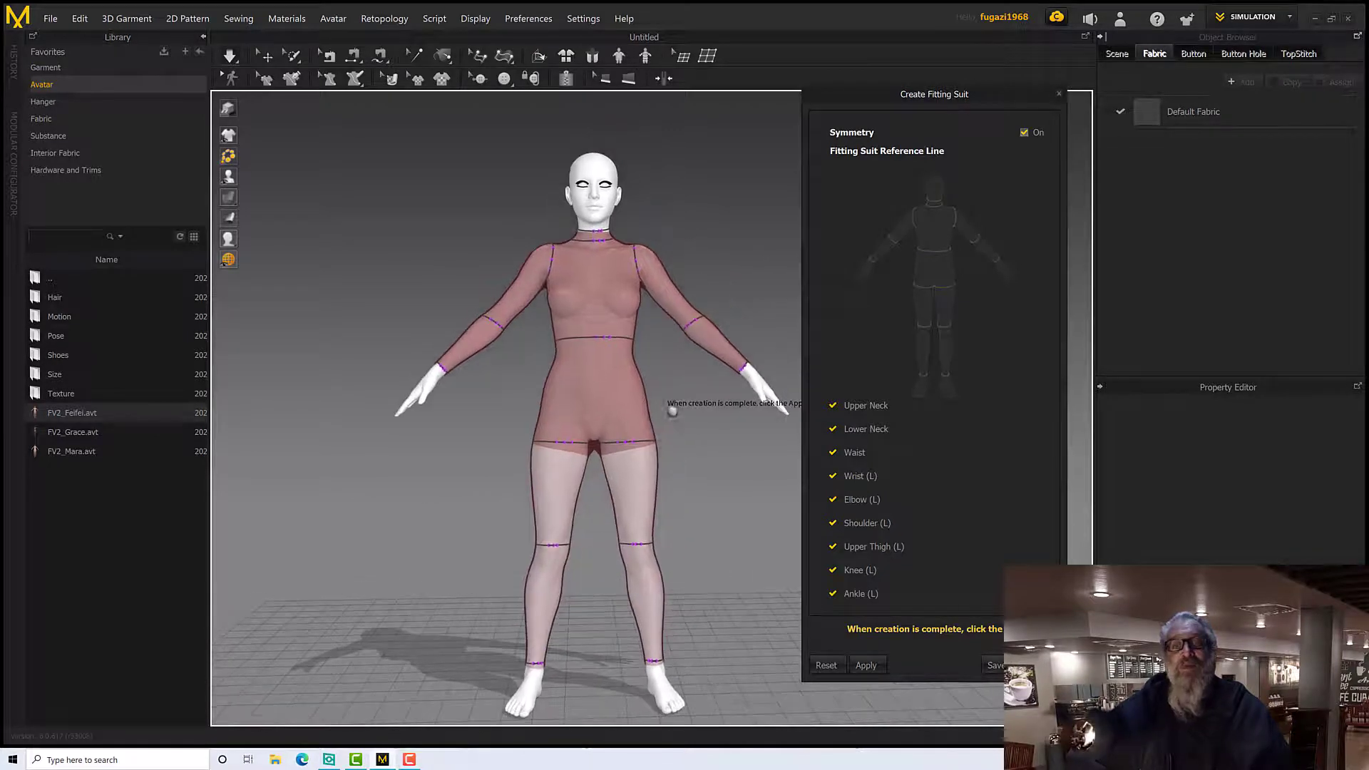
left_click(992, 666)
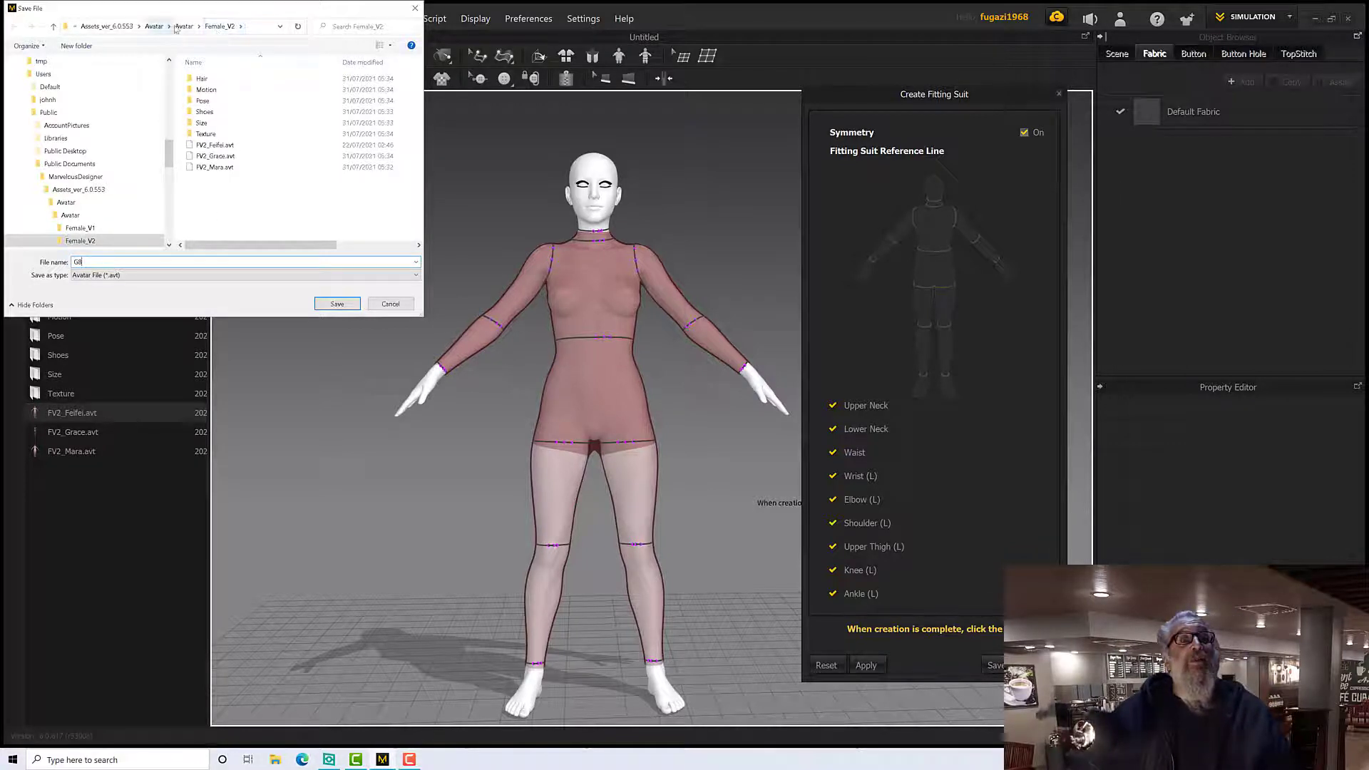
left_click(332, 302)
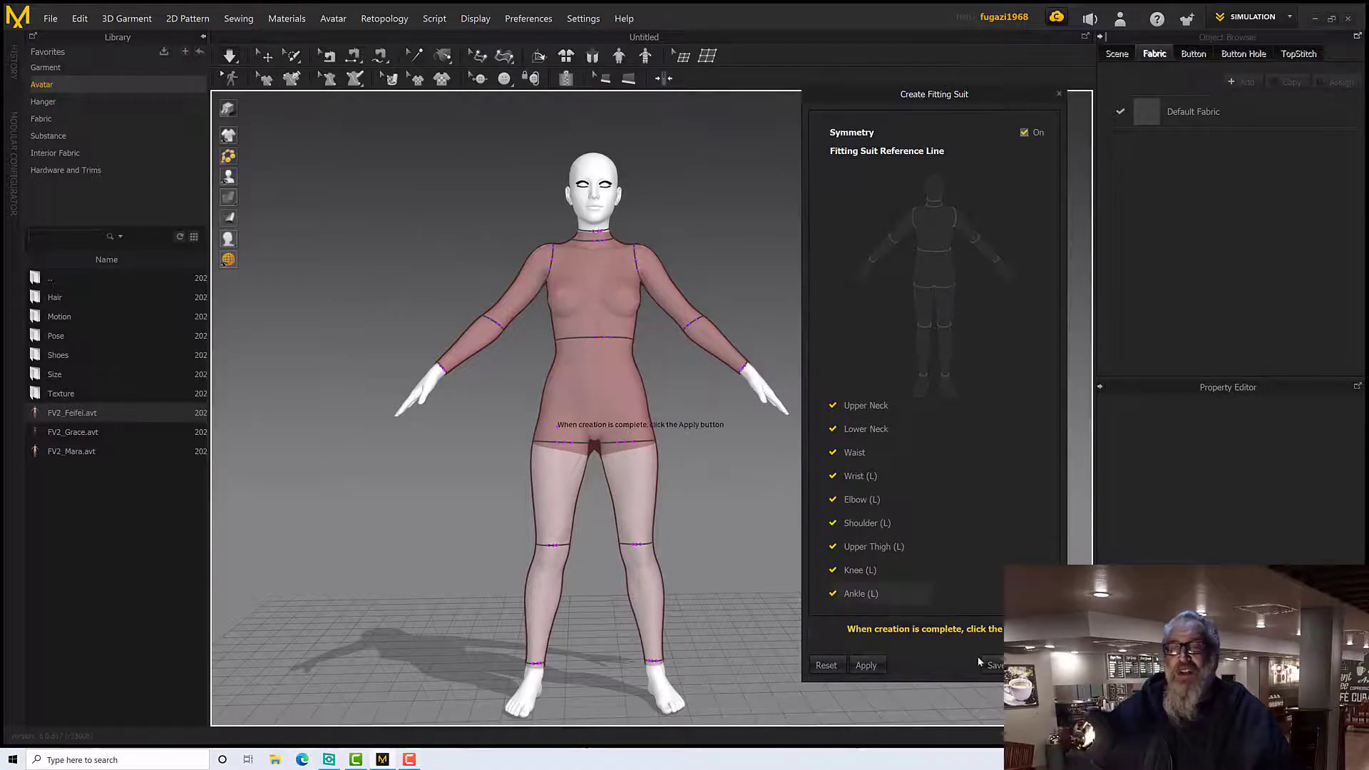
left_click(865, 665)
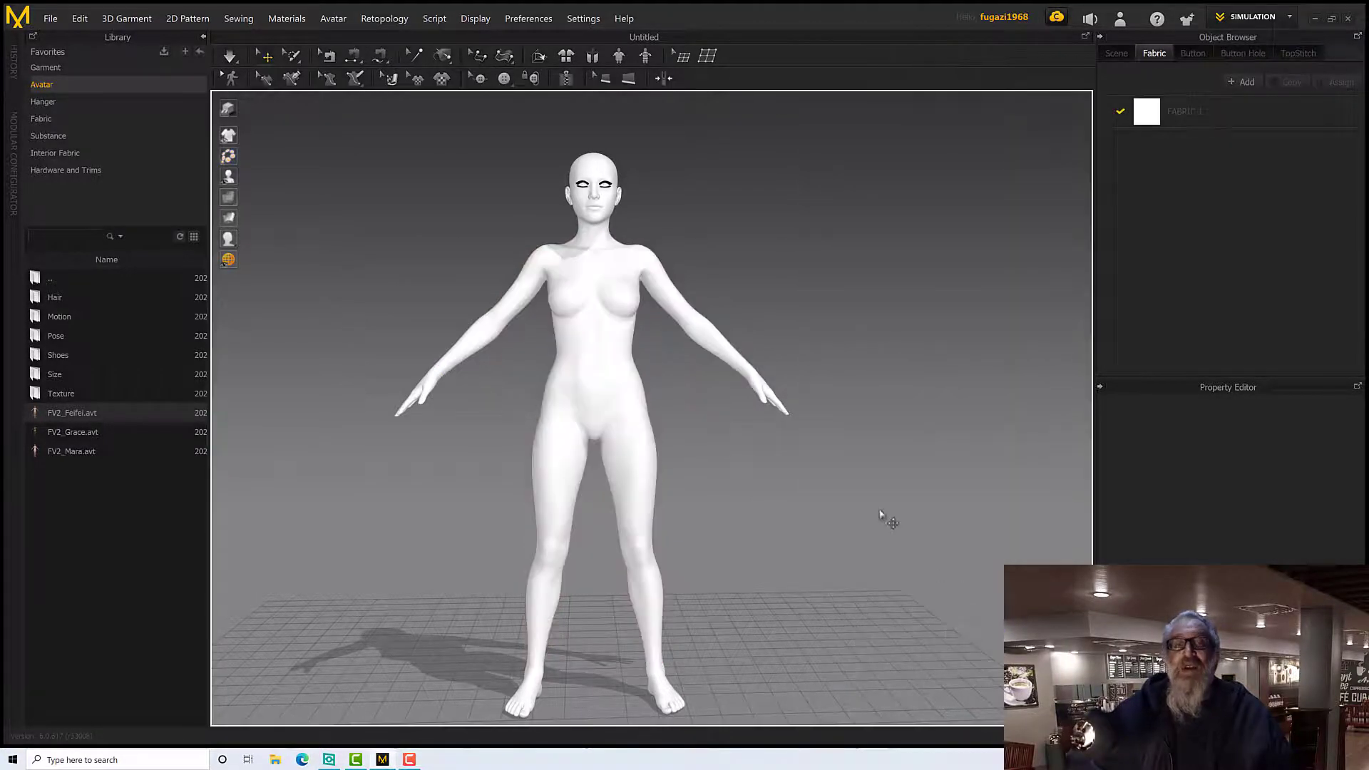
Show the 2D pattern window beside the 3D view and widen it to about half of the workspace.
right_click_drag(886, 520, 876, 508)
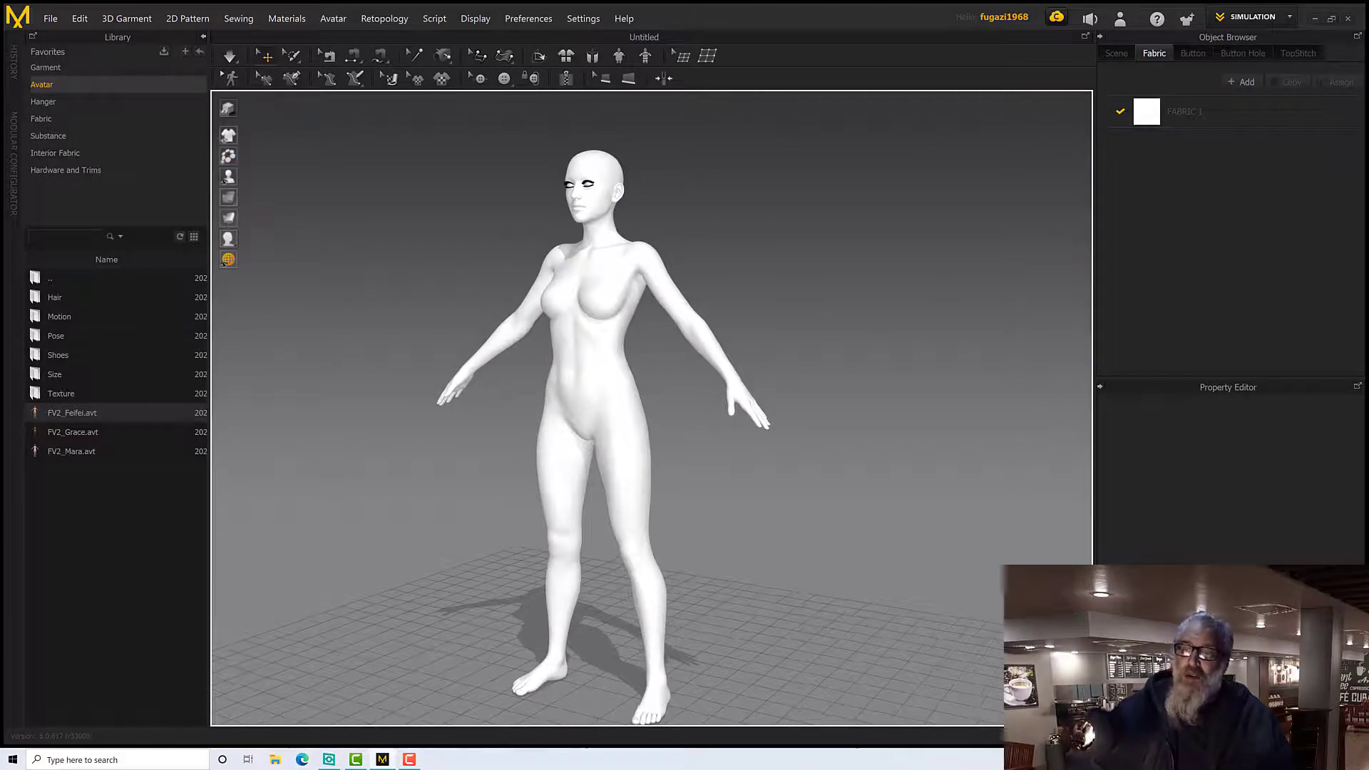
key("Tab")
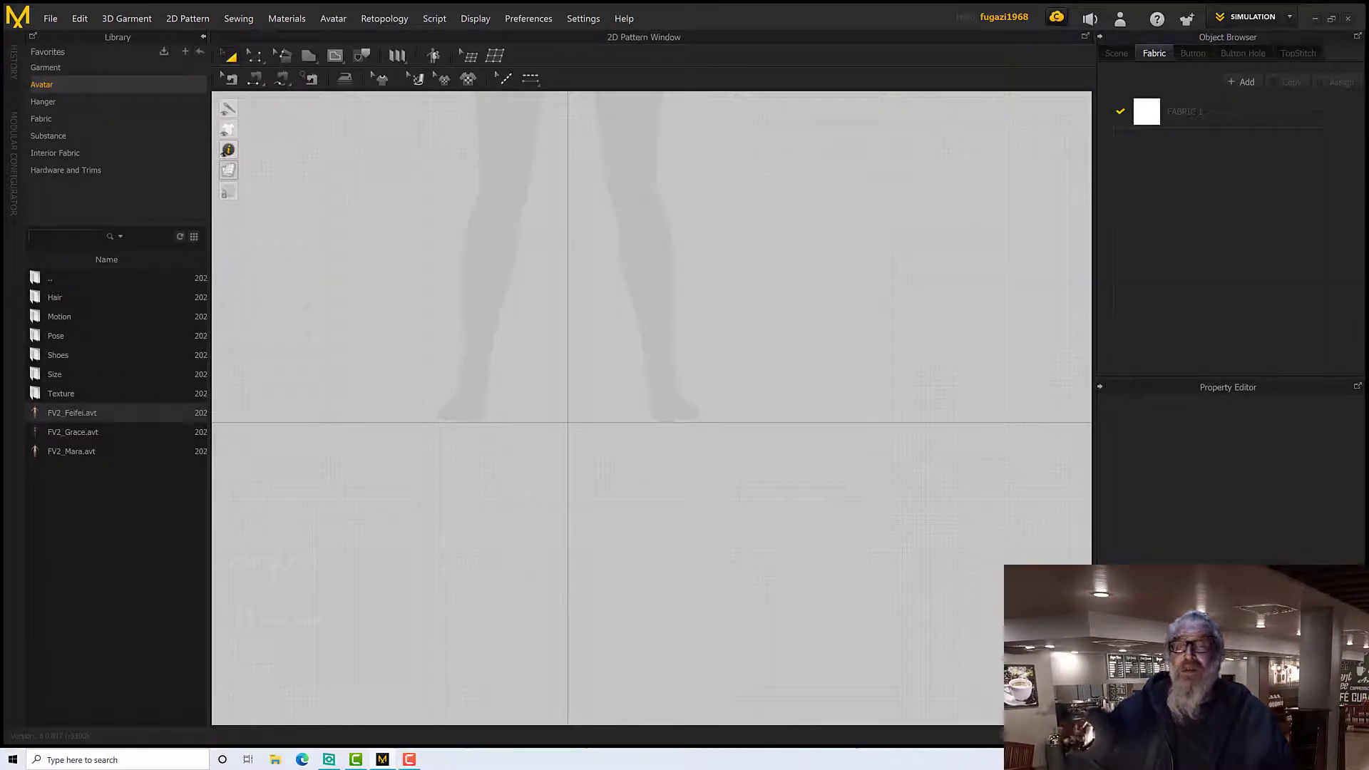
key("Tab")
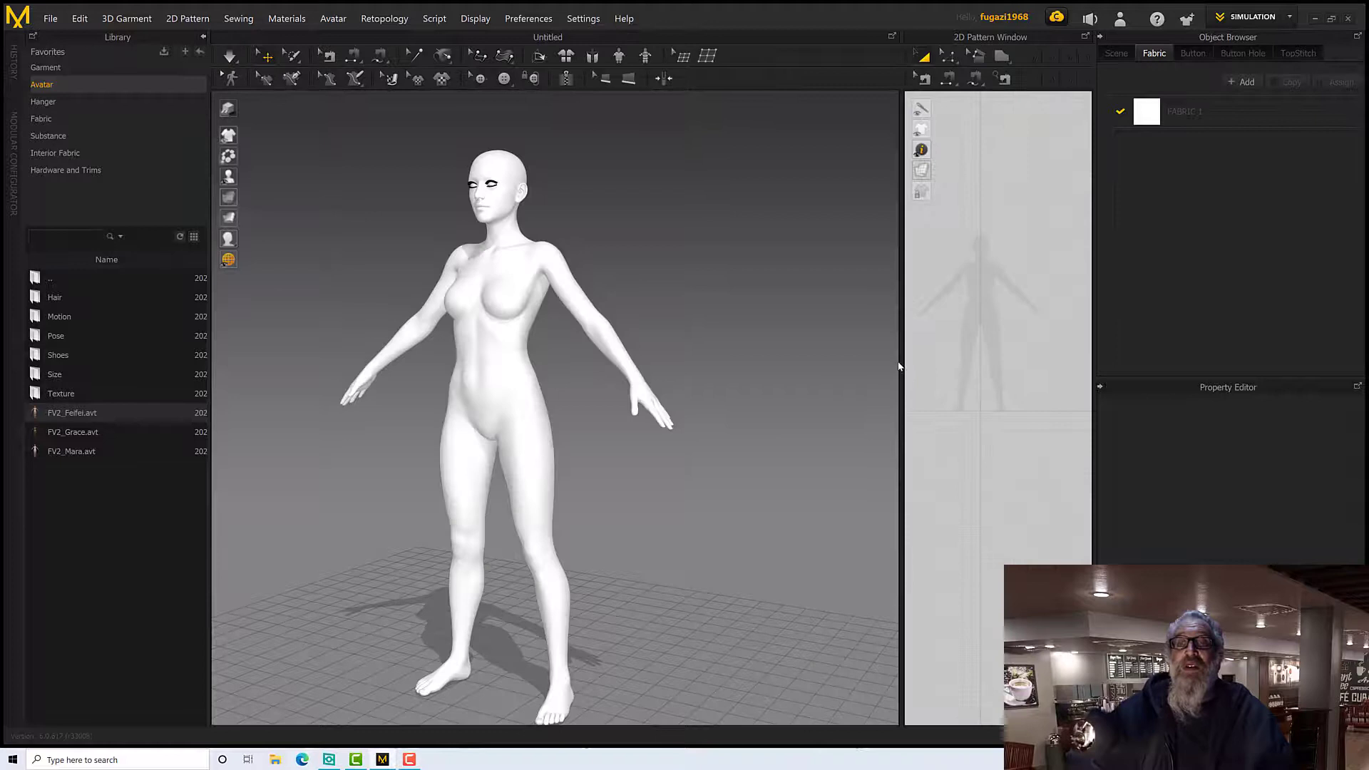
left_click_drag(899, 362, 607, 365)
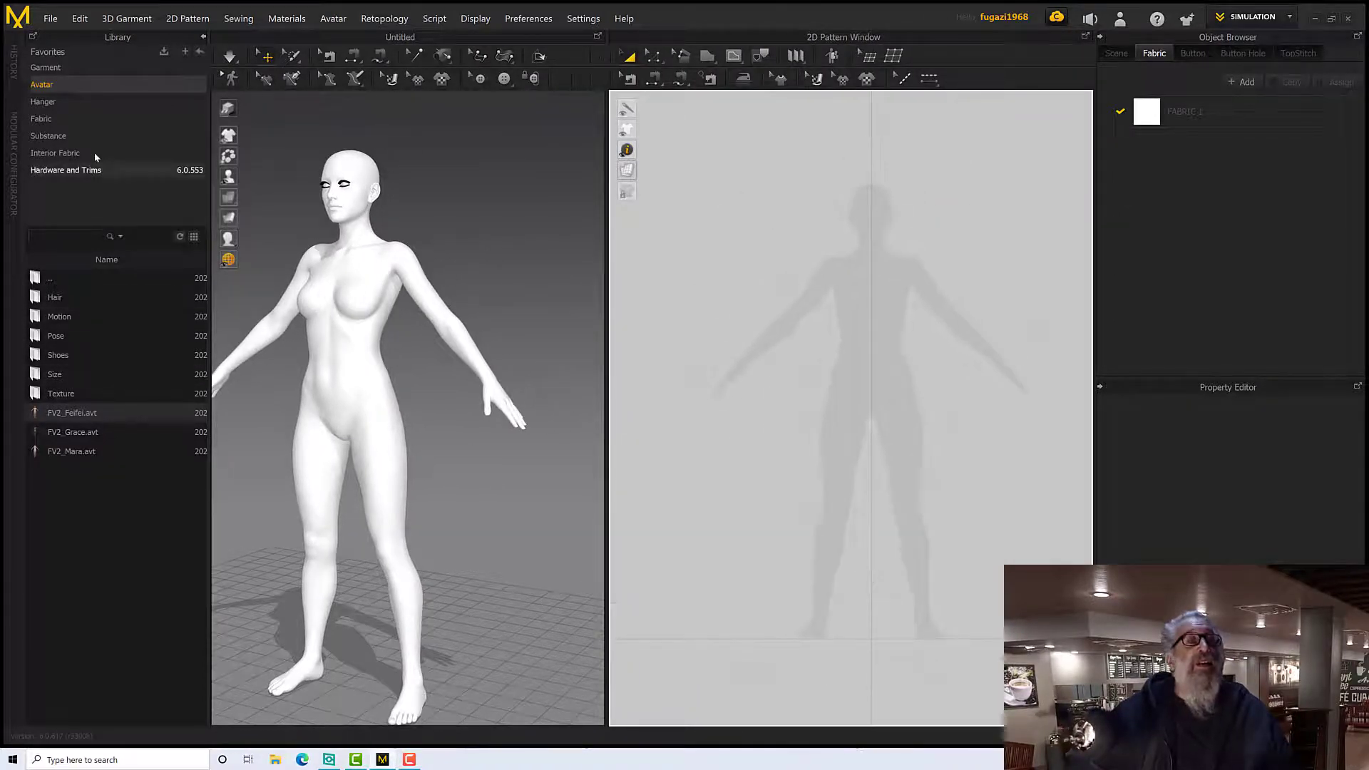
Add the Female_HalterneckDress.zpac garment from the library to the workspace.
left_click(62, 74)
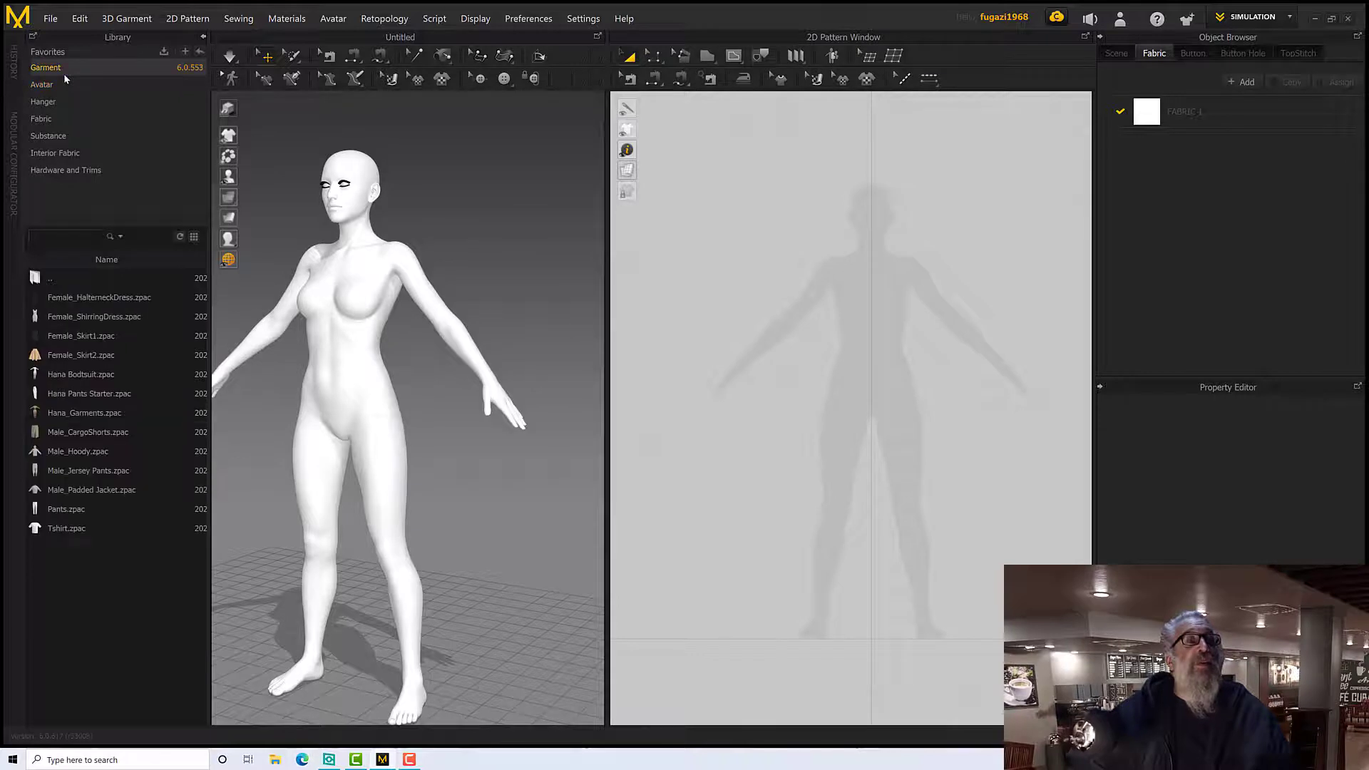
mouse_move(83, 302)
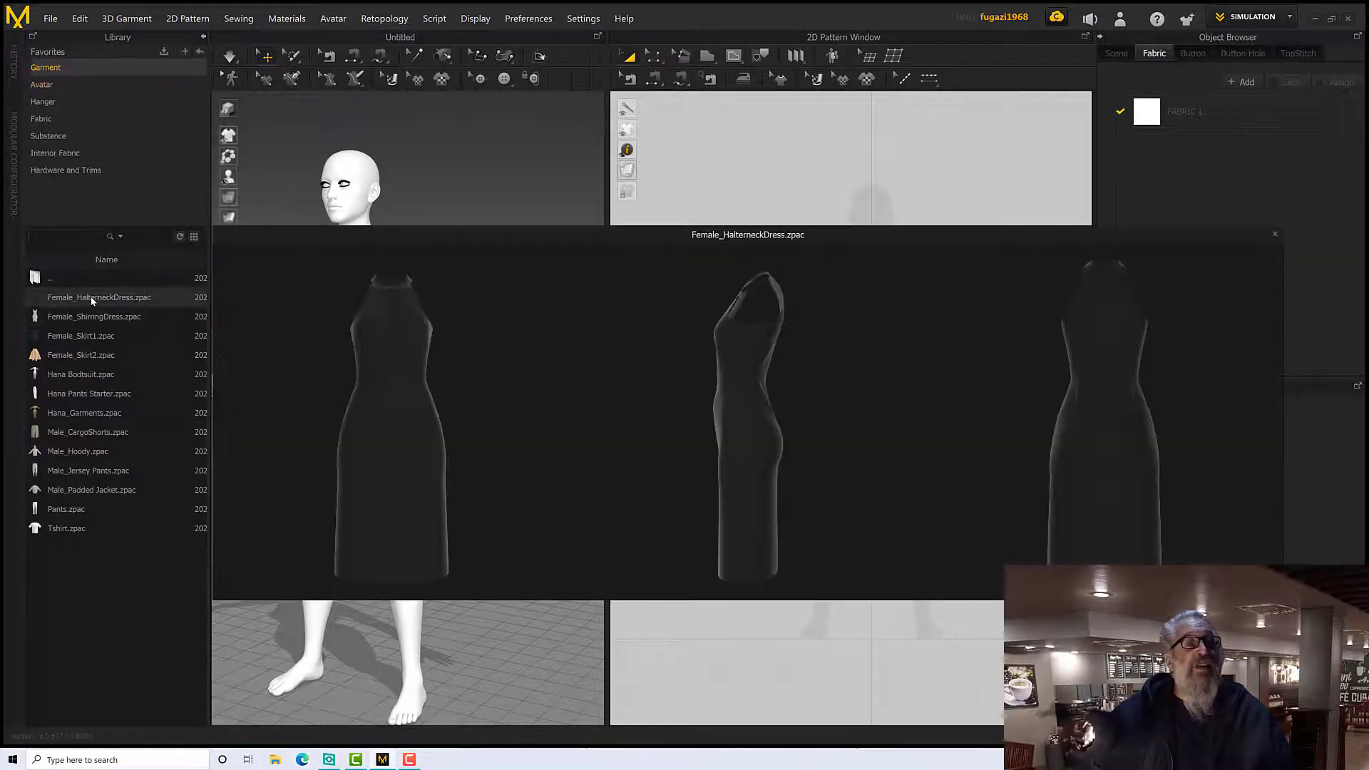
right_click(102, 301)
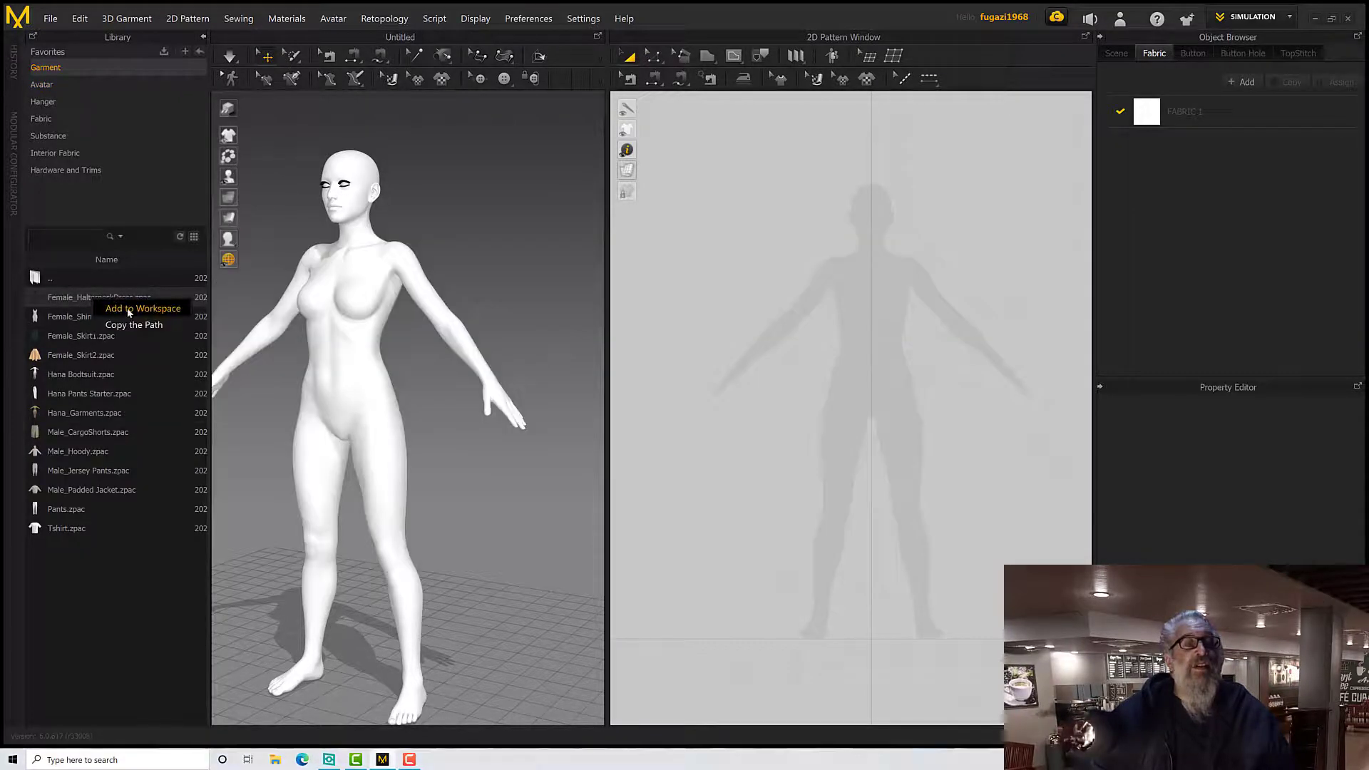
left_click(128, 308)
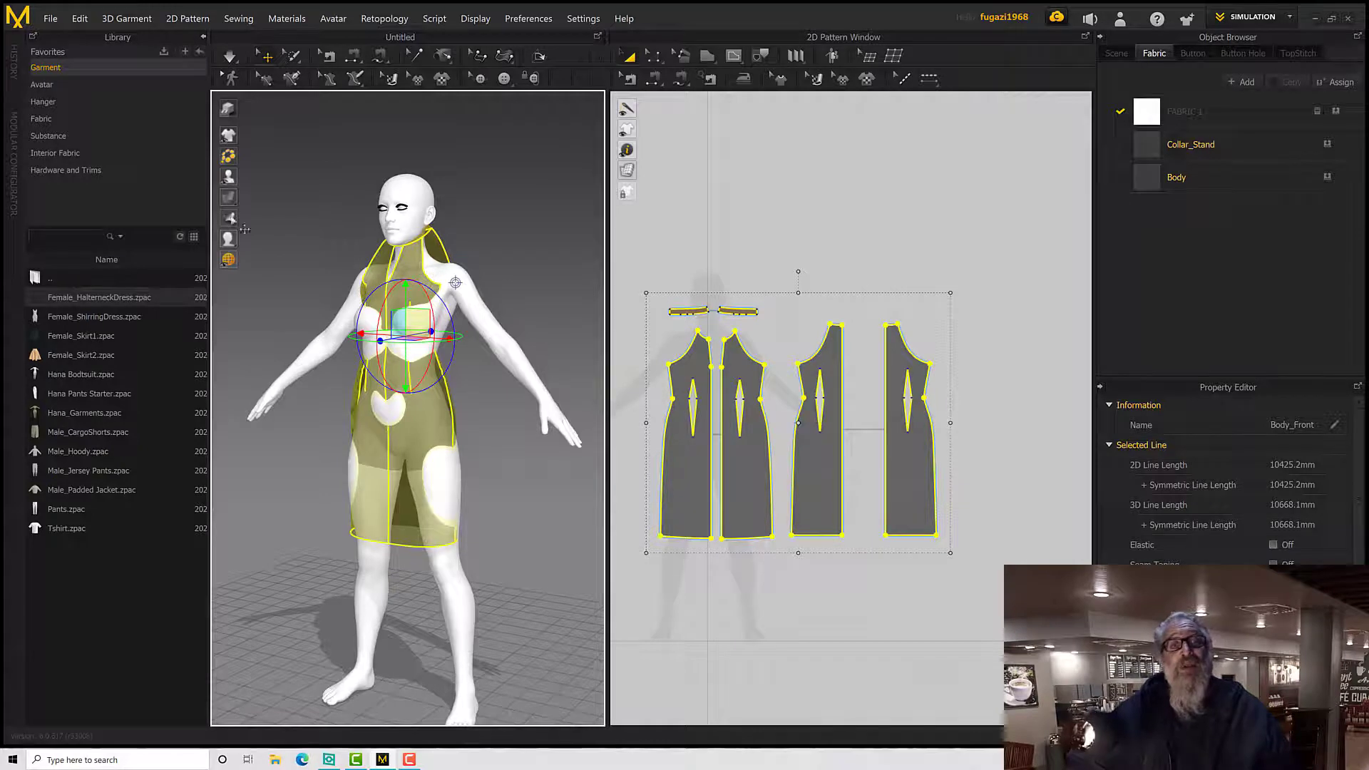
Display the halterneck dress with the Textured Surface style instead of the translucent one.
mouse_move(228, 198)
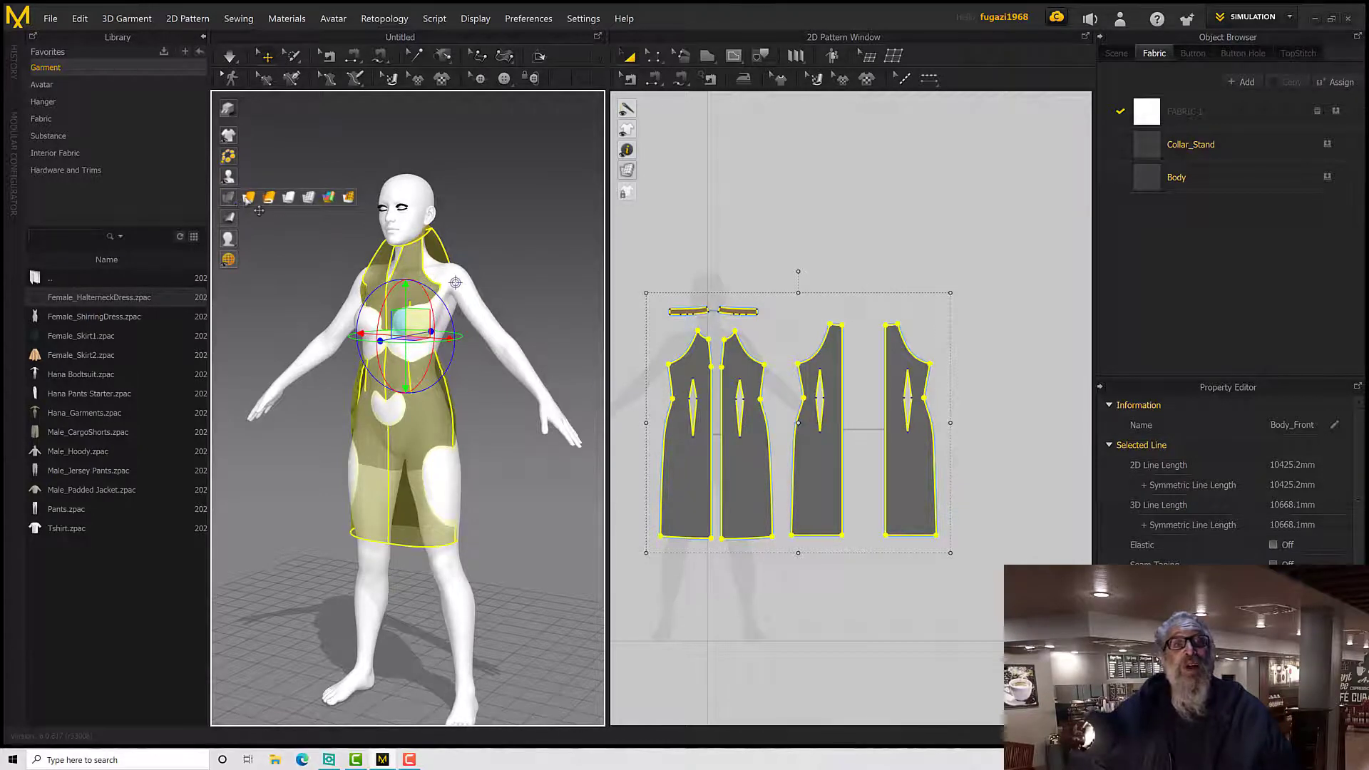
left_click(248, 197)
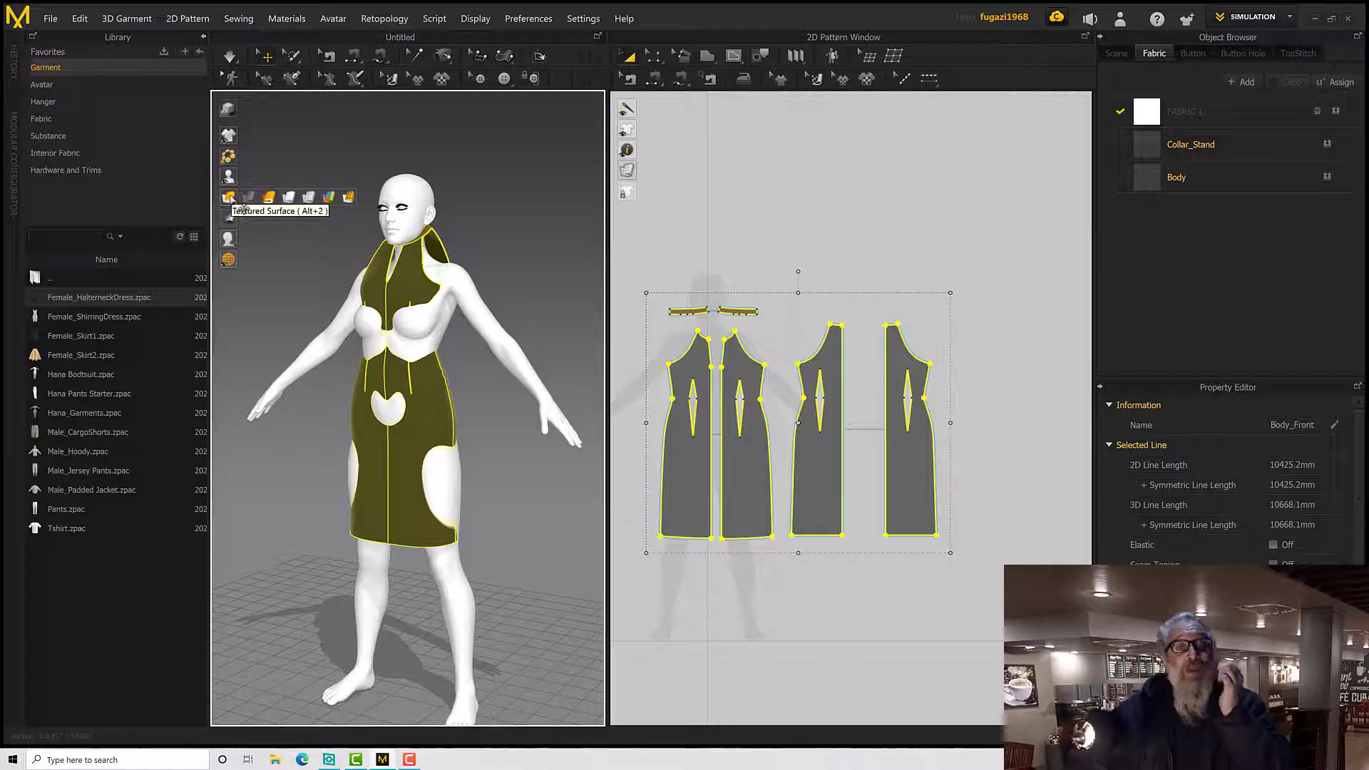
scroll(321, 297, "down", 3)
right_click_drag(321, 296, 473, 305)
scroll(448, 329, "up", 2)
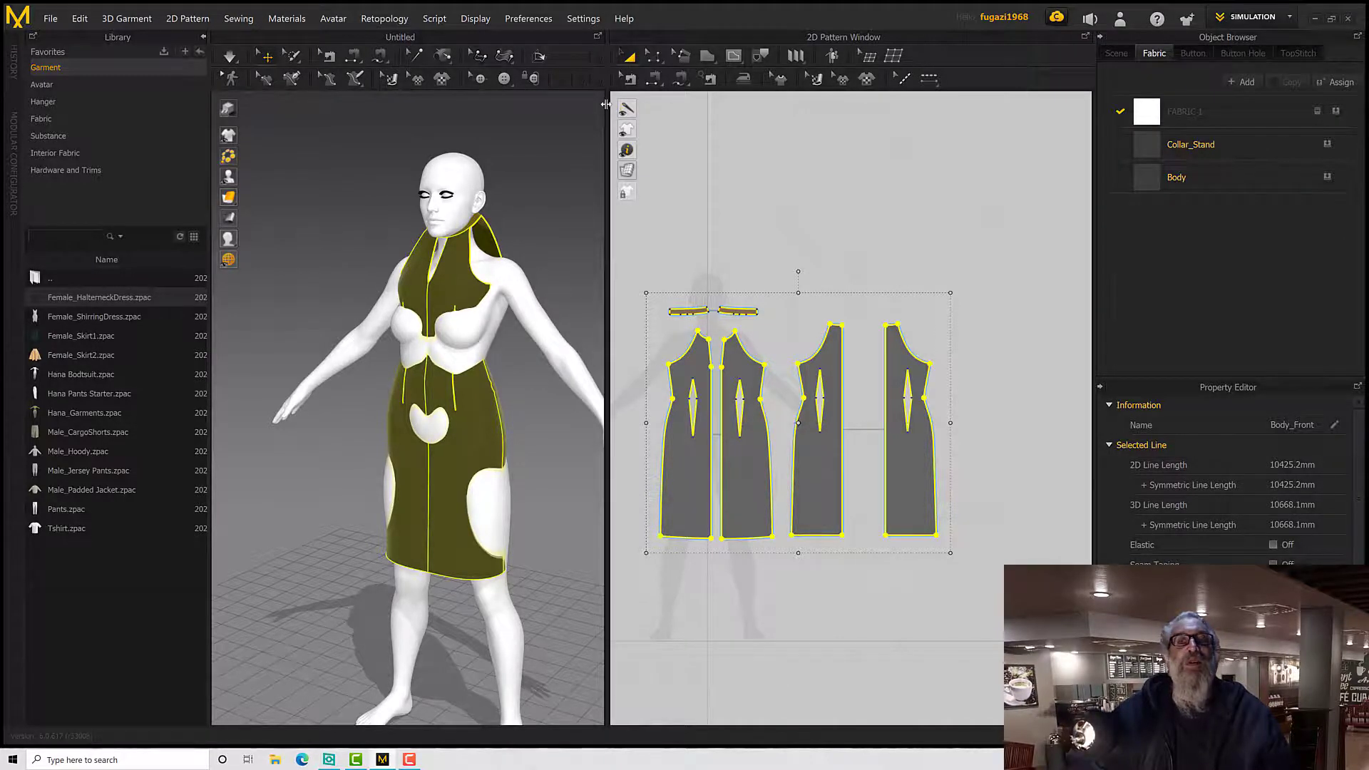
Run Auto Fitting on the selected dress patterns with Maintain Pattern Curvature at 100%.
left_click_drag(605, 105, 671, 106)
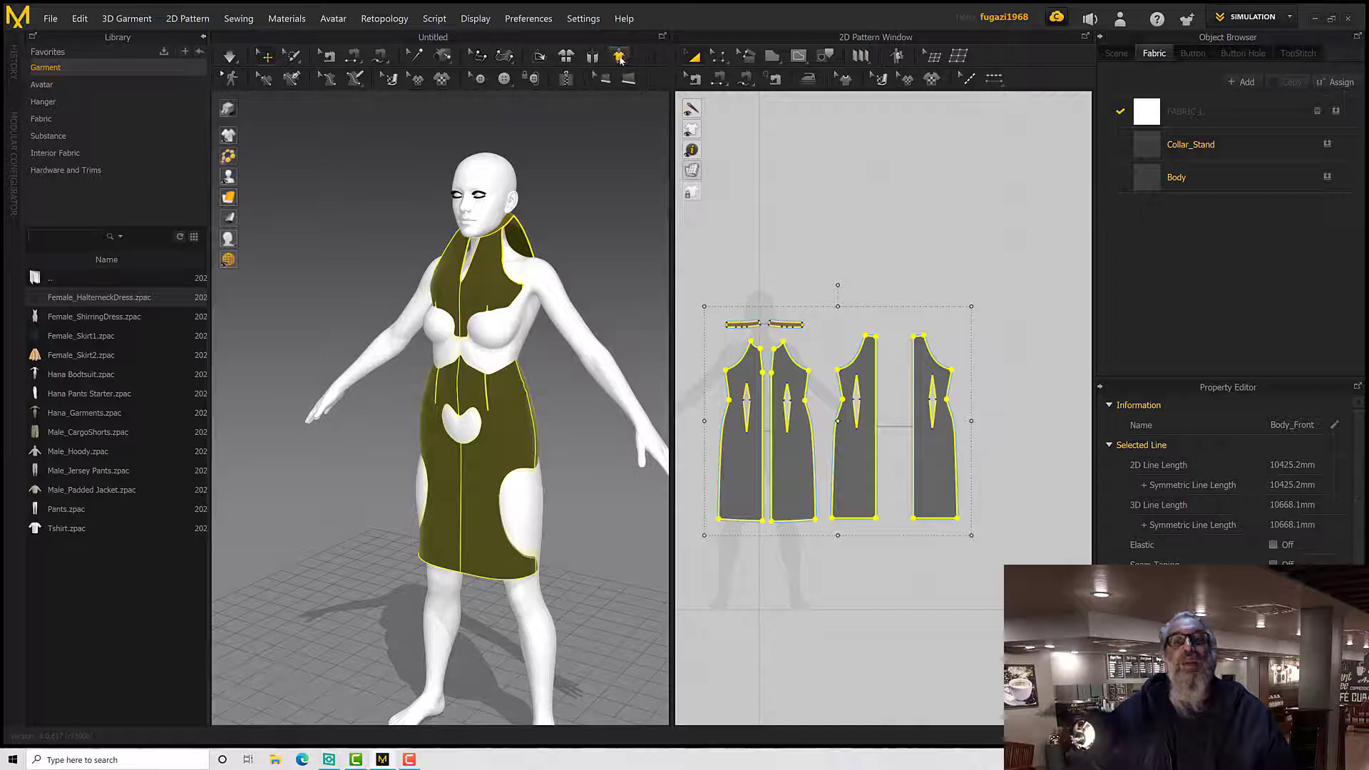
left_click(896, 60)
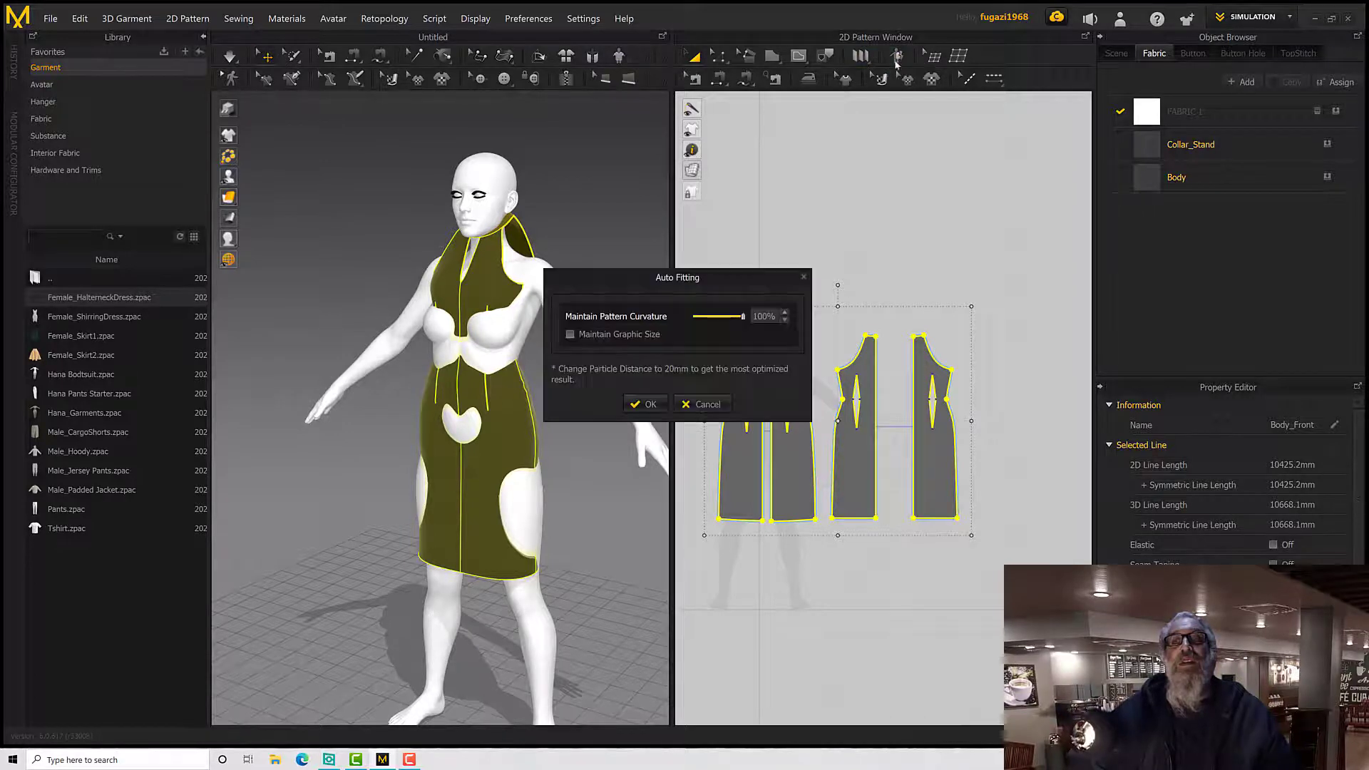
left_click(644, 404)
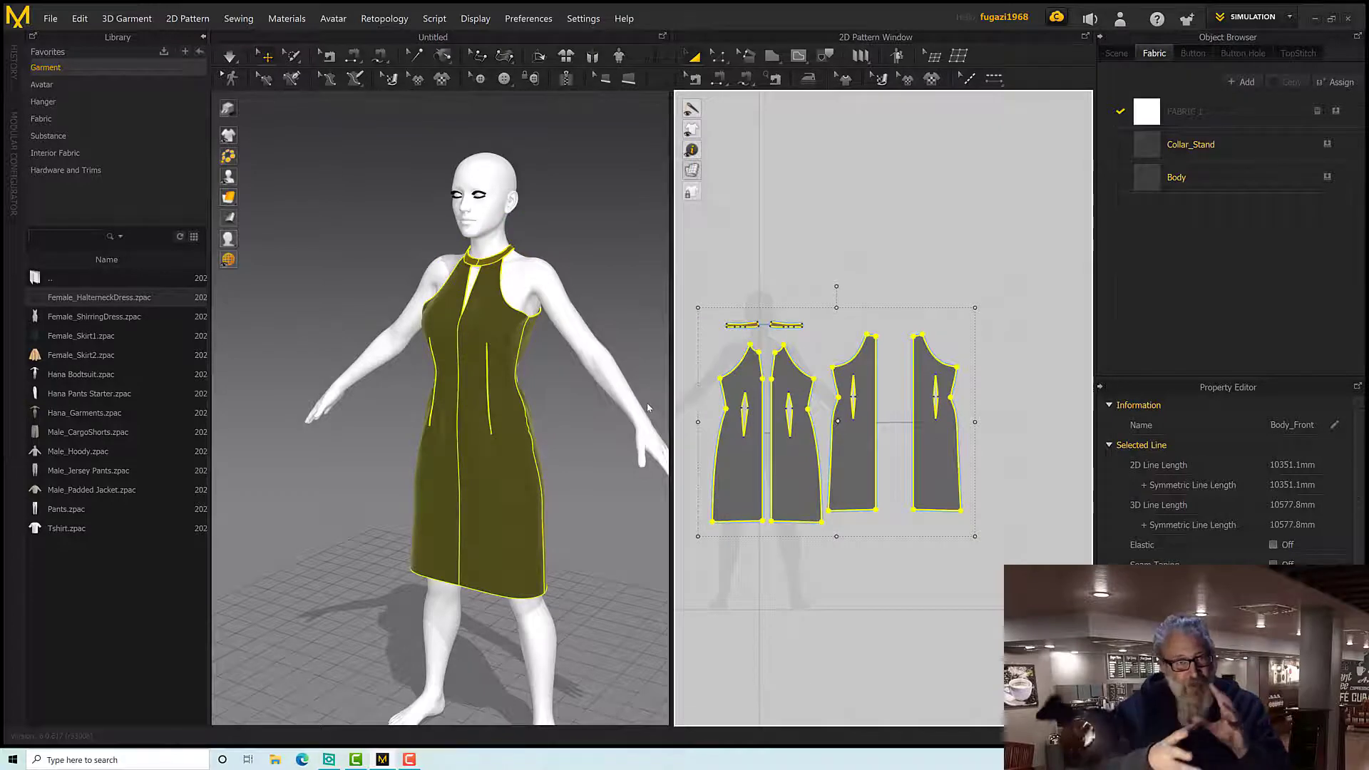
right_click_drag(524, 369, 588, 393)
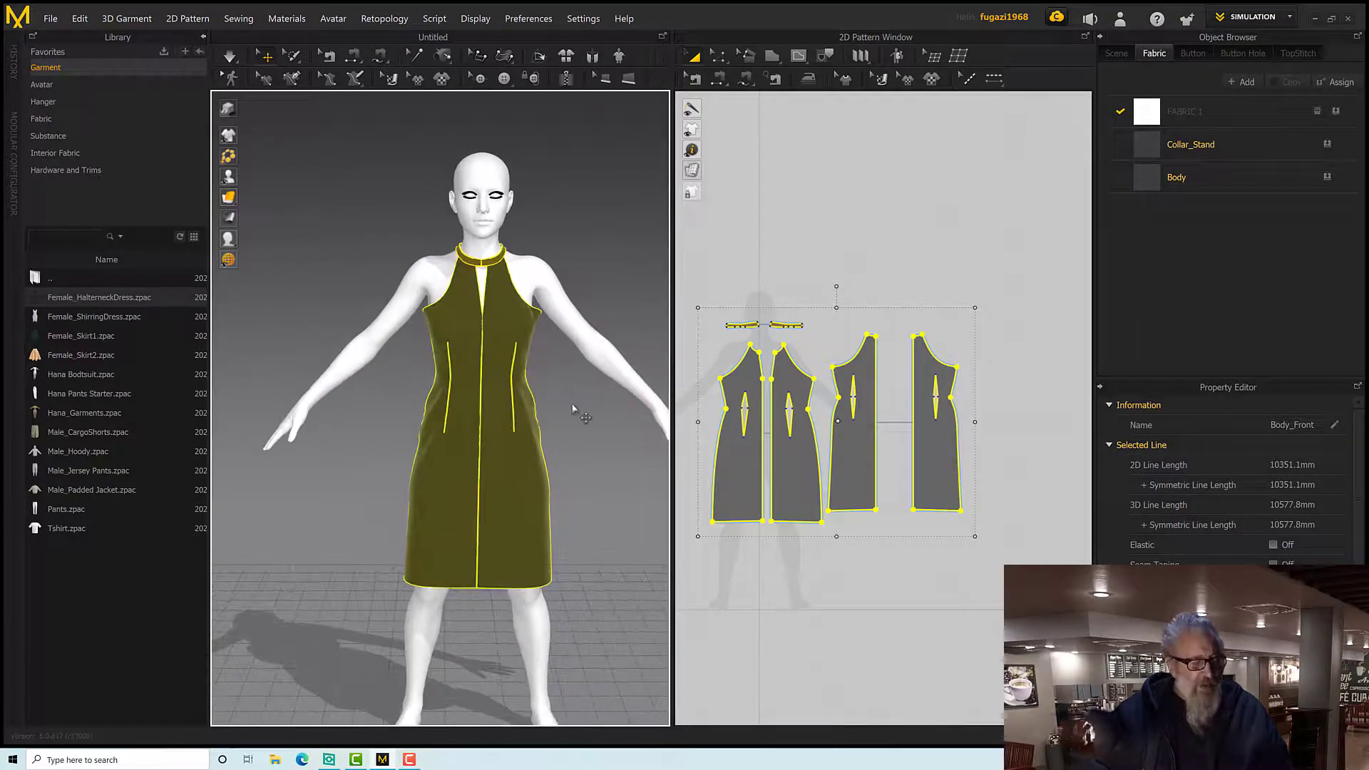
Undo the auto fitting, then fit the dress to the avatar in 3D without resizing its 2D patterns.
key("ctrl+z")
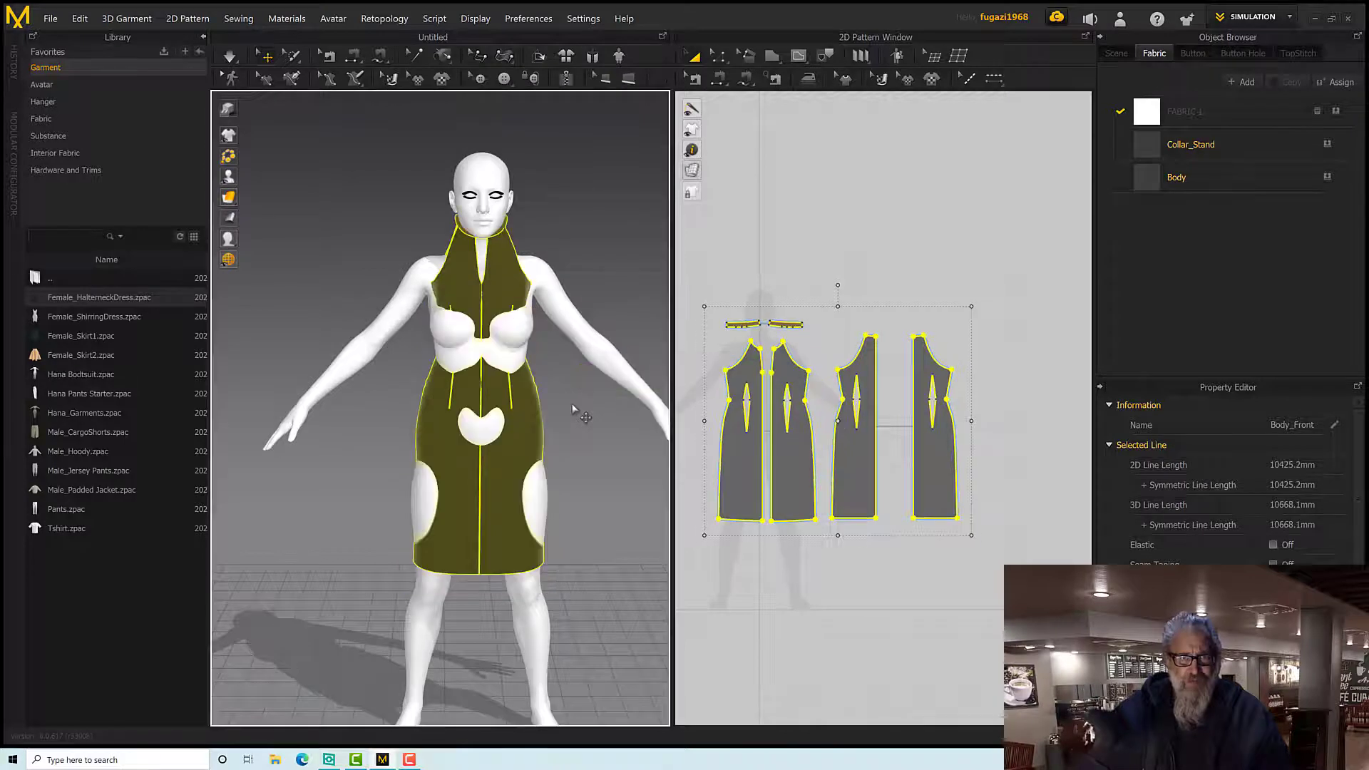
middle_click_drag(581, 392, 581, 420)
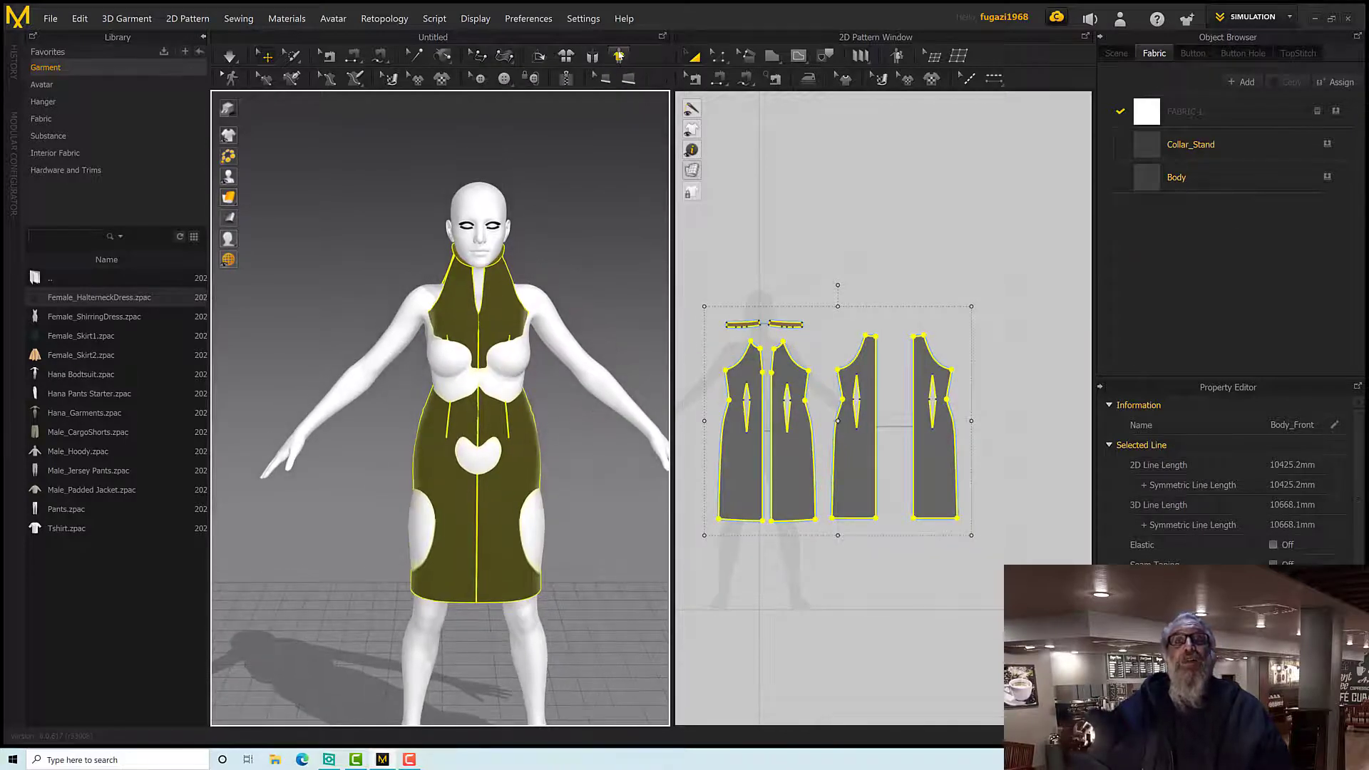
left_click(620, 58)
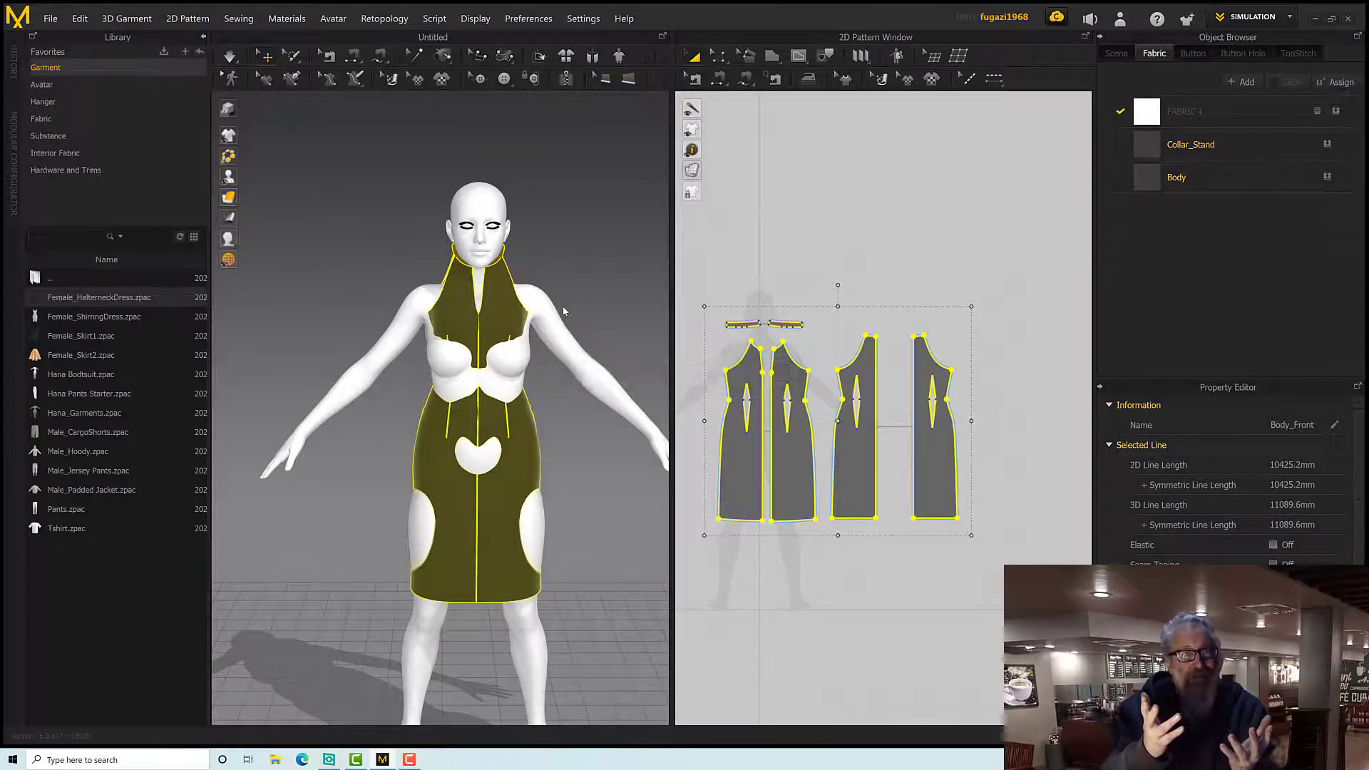
Examine how the fitted halterneck dress sits on the avatar from the side, up close and as a whole.
right_click_drag(562, 305, 613, 314)
scroll(527, 337, "up", 6)
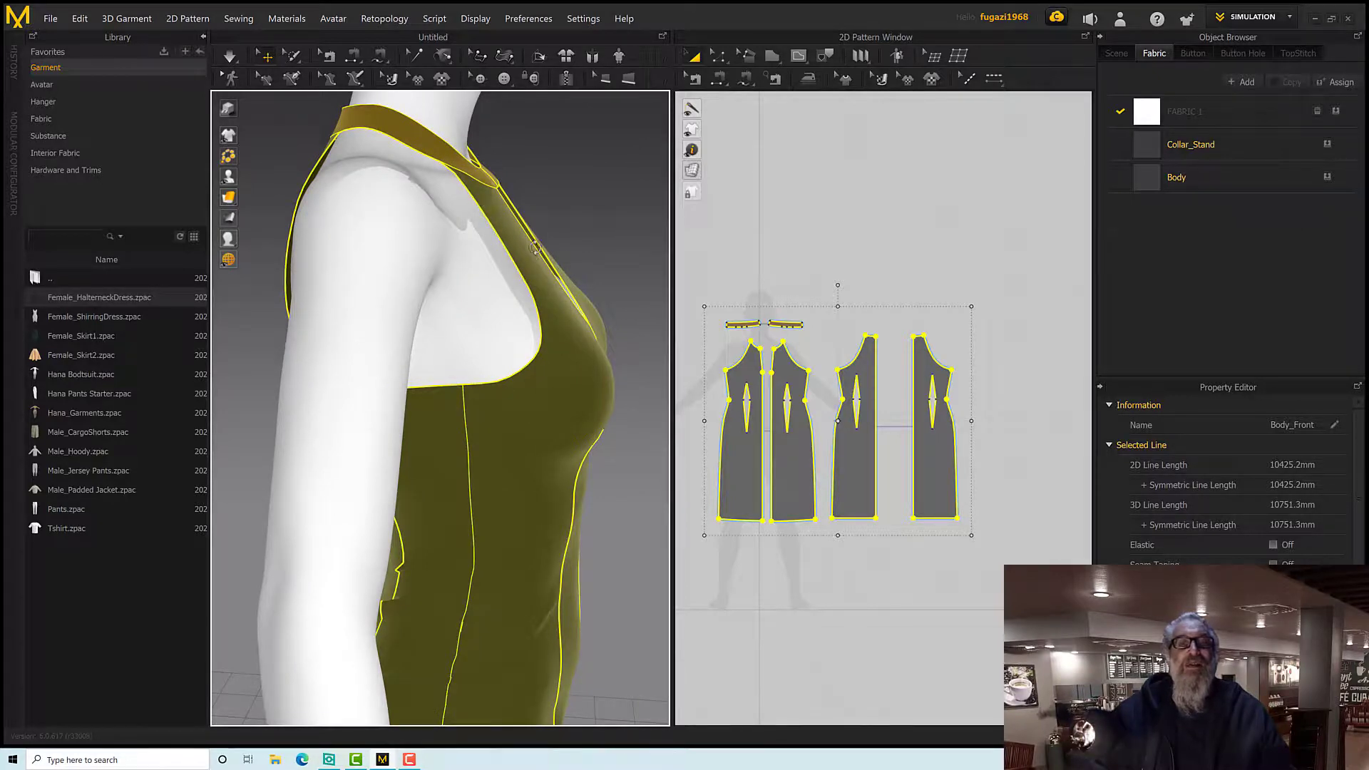
right_click_drag(530, 253, 479, 380)
scroll(507, 259, "down", 5)
scroll(488, 385, "up", 5)
scroll(429, 412, "up", 2)
scroll(429, 409, "down", 2)
scroll(431, 381, "down", 3)
scroll(470, 382, "up", 2)
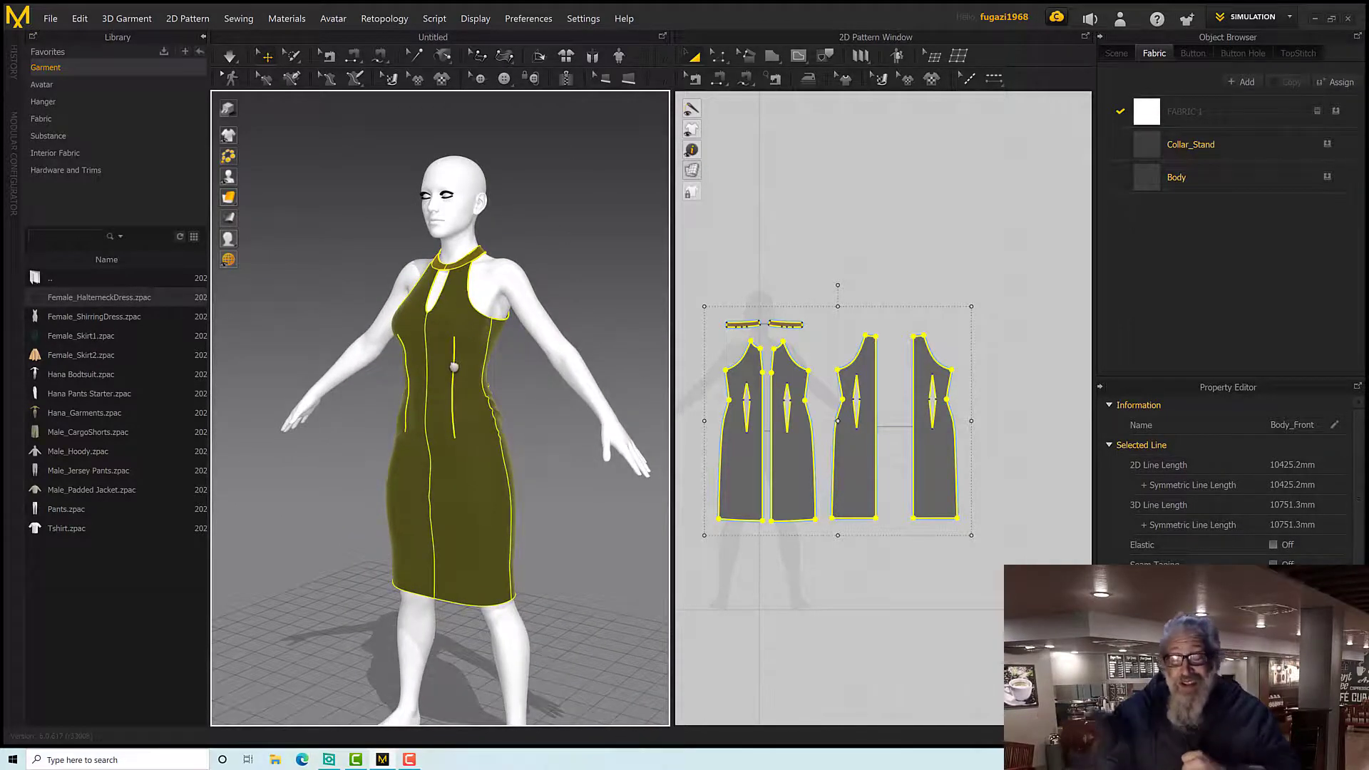